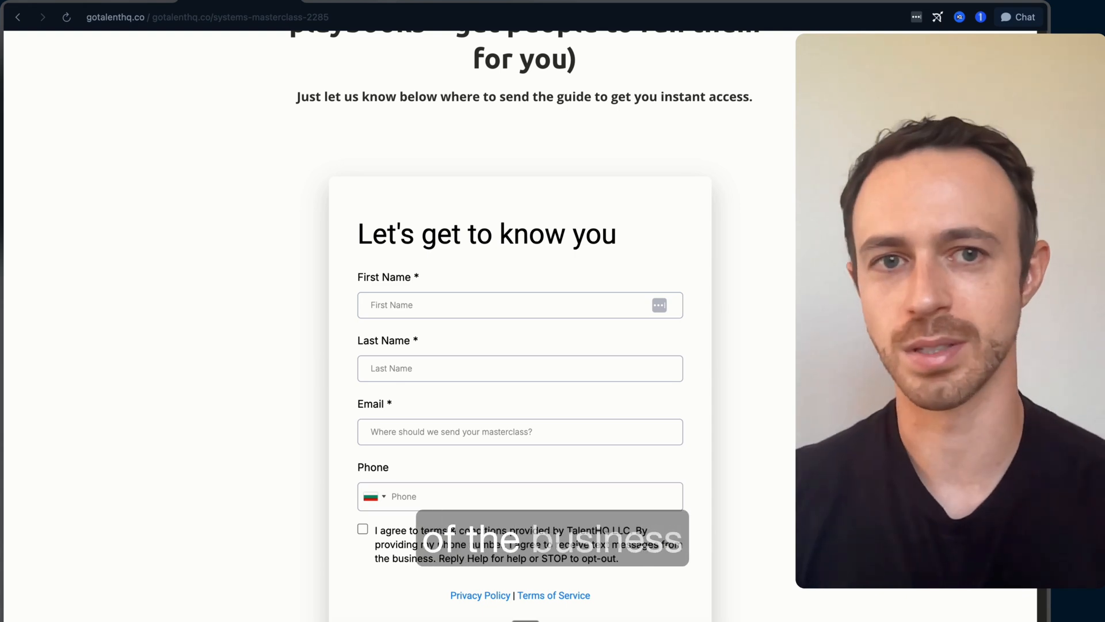
Switch from the masterclass sign-up form to the Notion guide on how to build systems for your business
scroll(520, 346, down, 3)
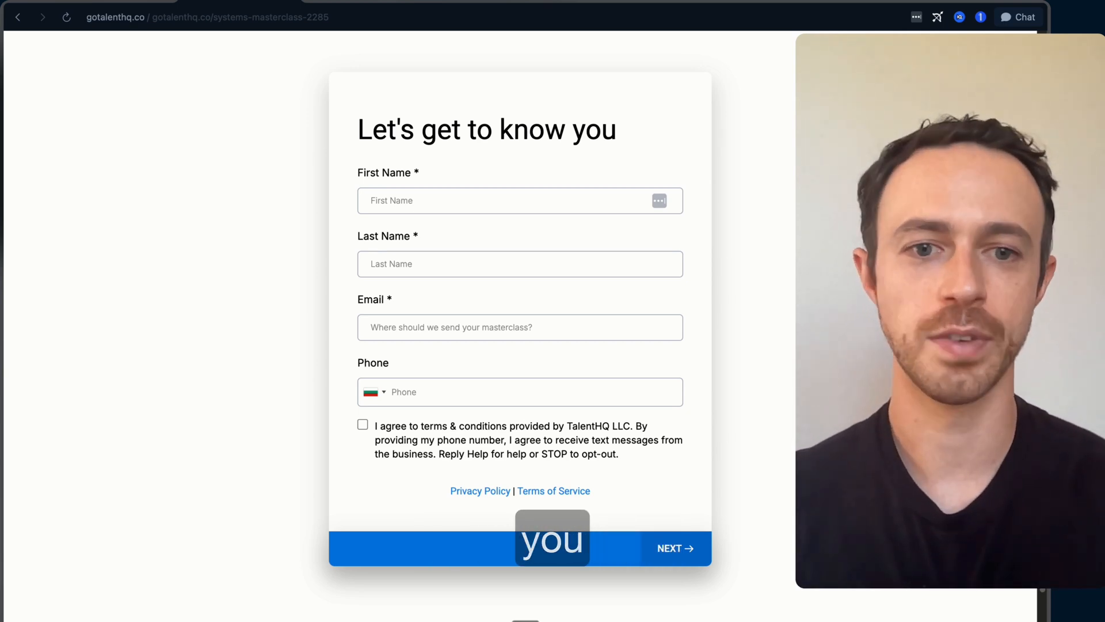
key(ctrl+Up)
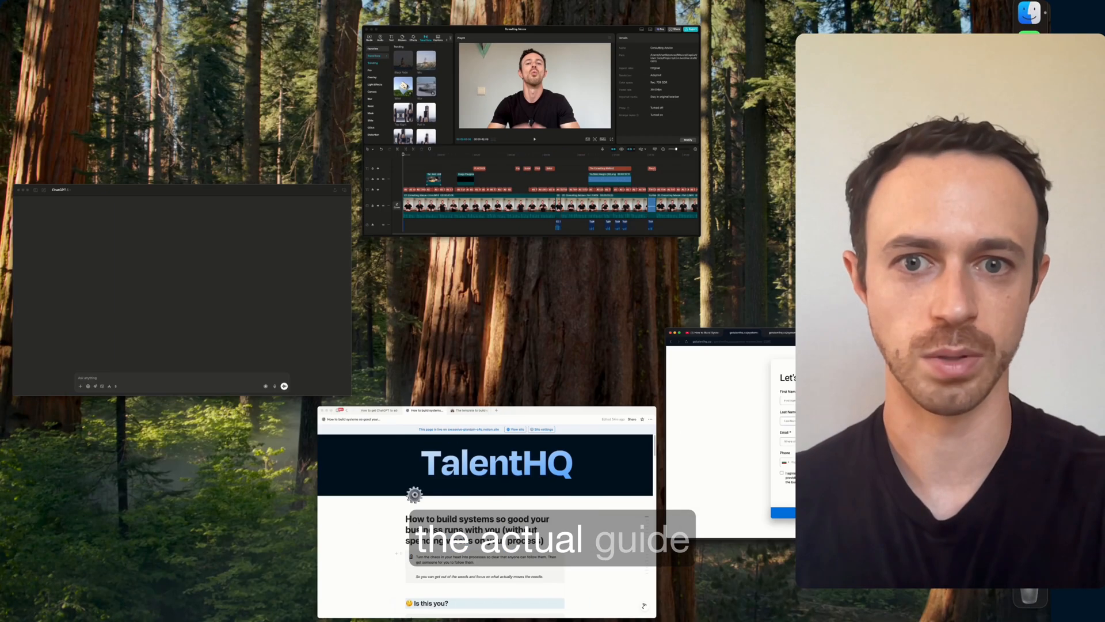
click(490, 481)
scroll(518, 345, down, 3)
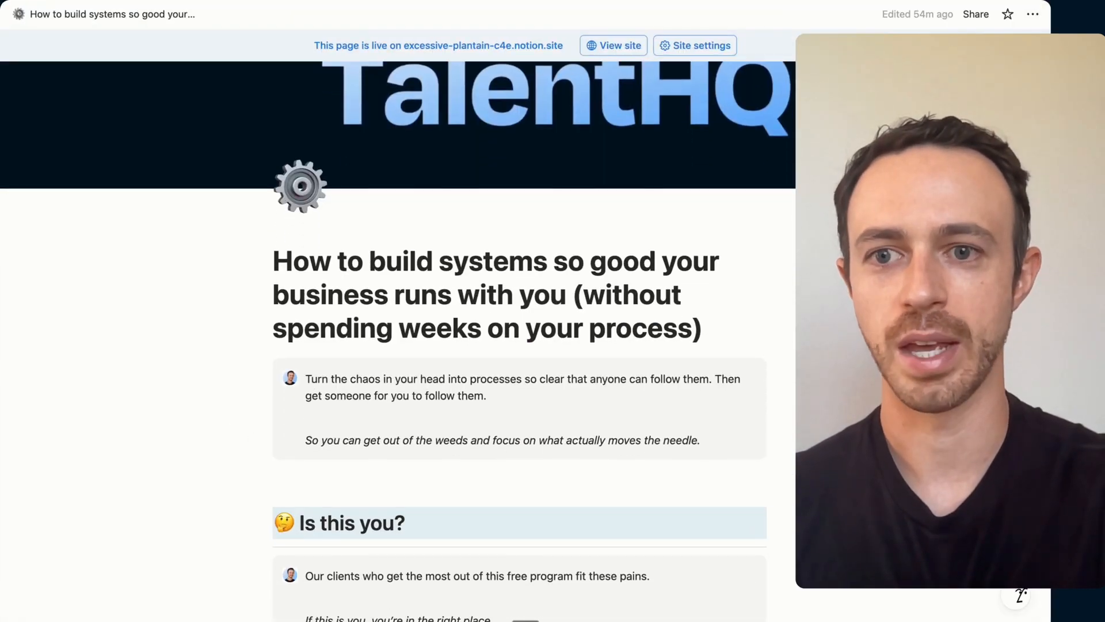
Open "The template to build your AI strategy advisor" from the Strategy resources of the guide
scroll(397, 341, down, 3)
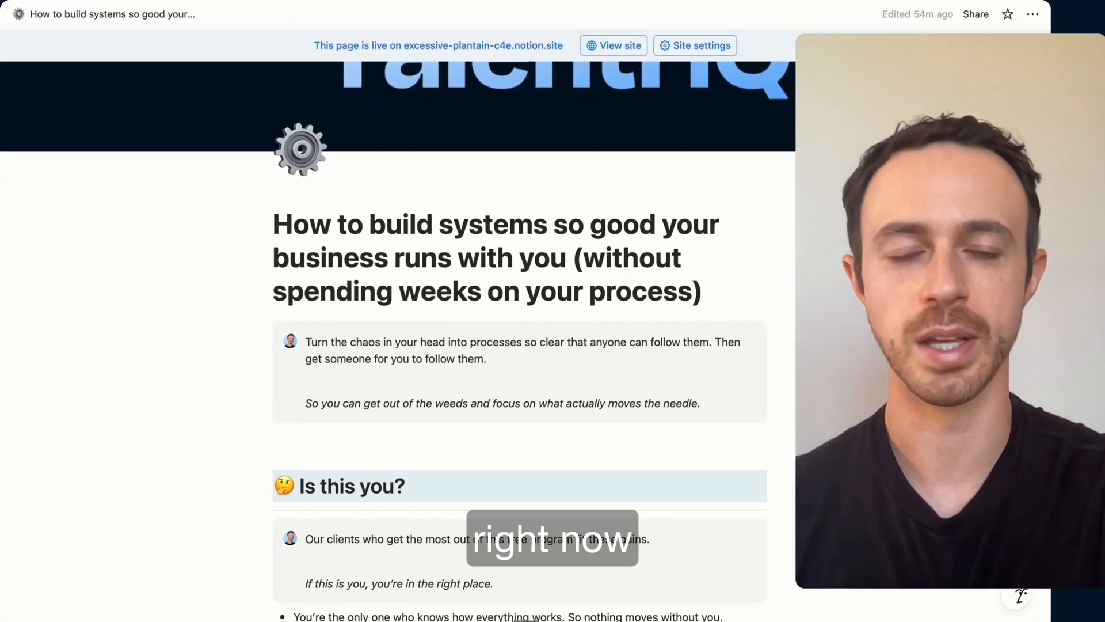
scroll(397, 341, down, 1)
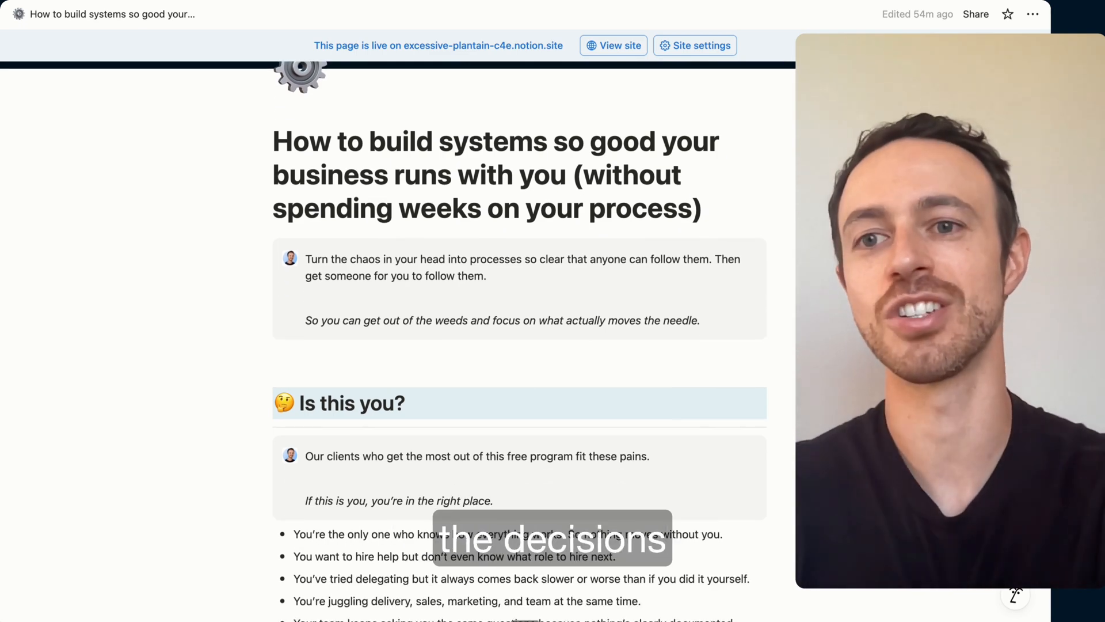
scroll(520, 341, down, 20)
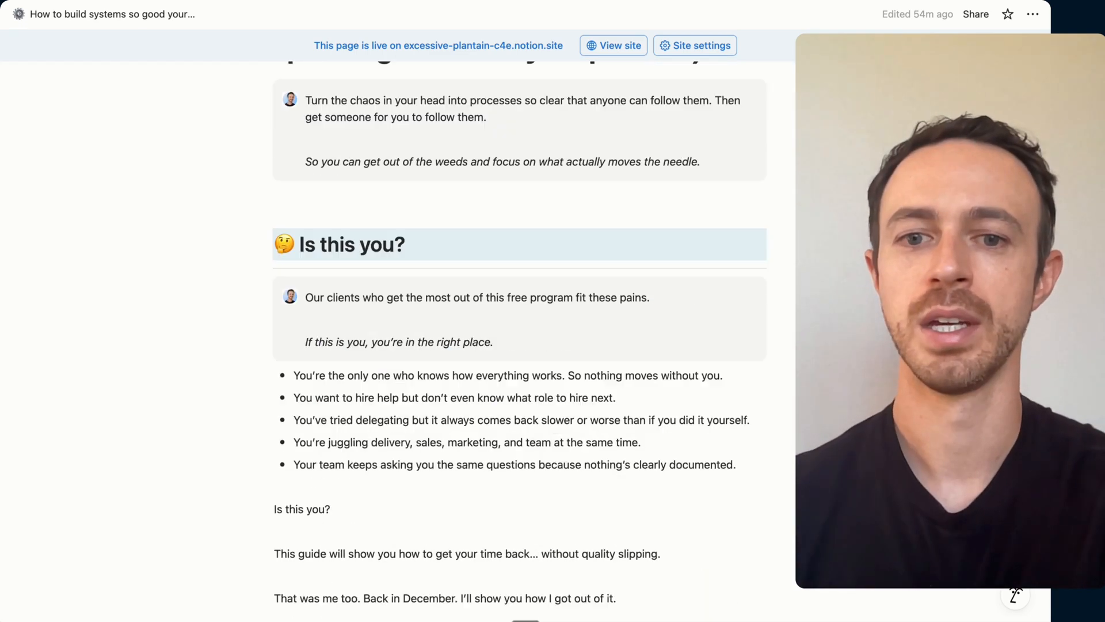
scroll(520, 344, down, 20)
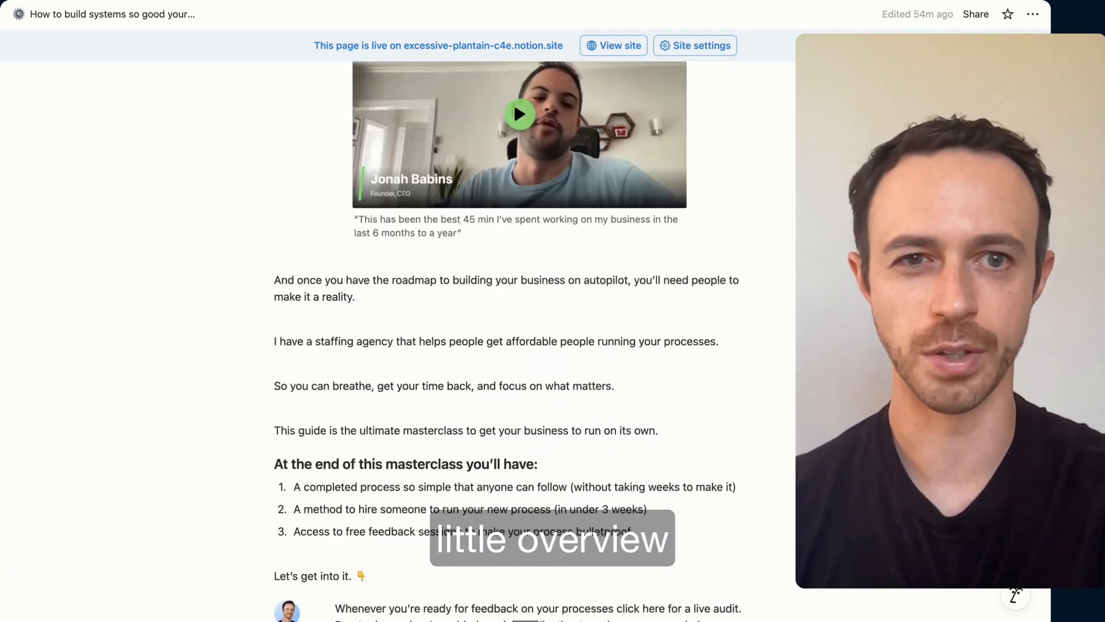
scroll(520, 344, down, 10)
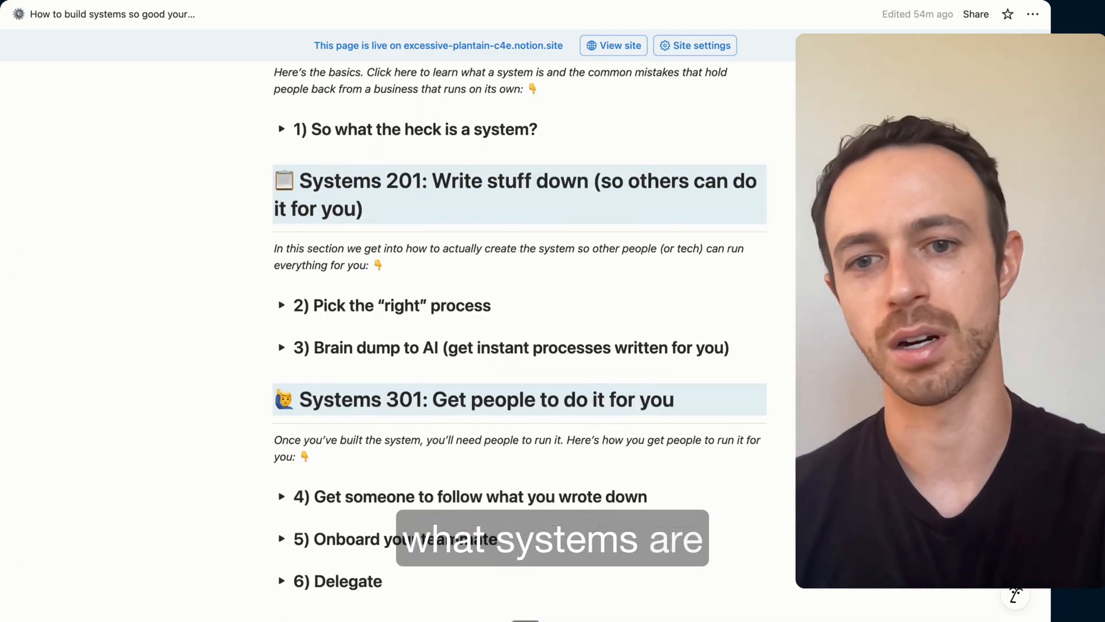
scroll(520, 344, down, 2)
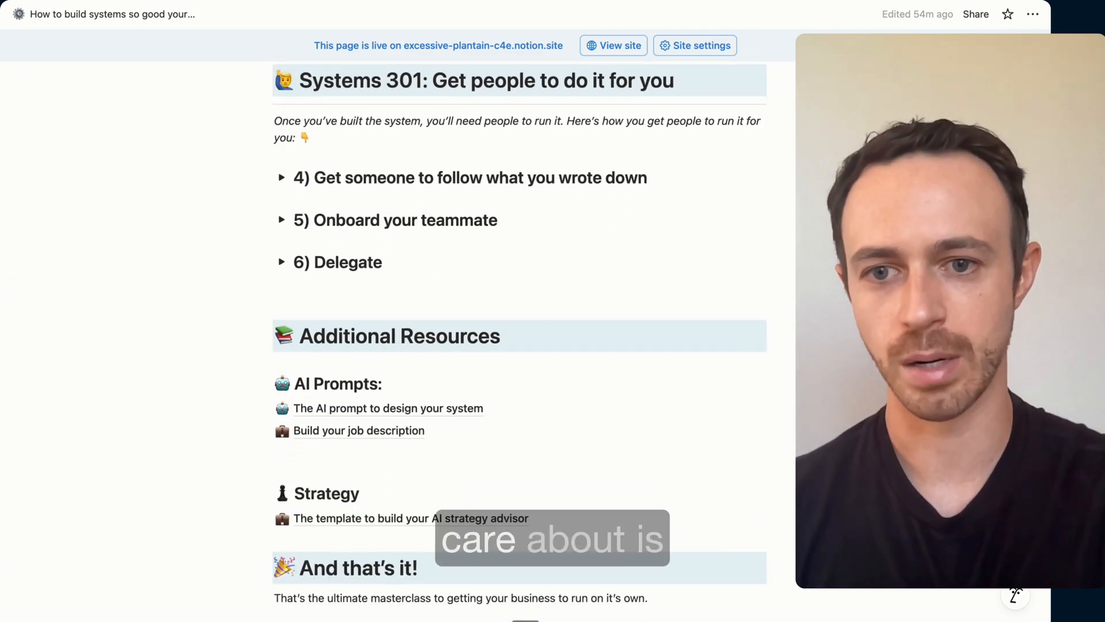
drag(360, 469, 274, 469)
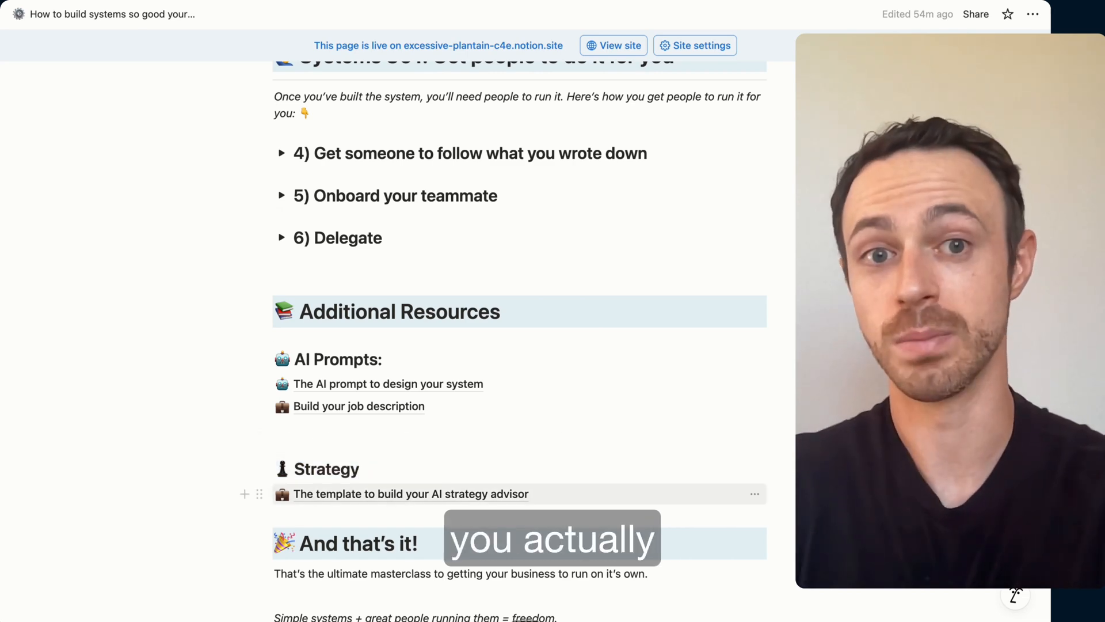
mouse_move(403, 493)
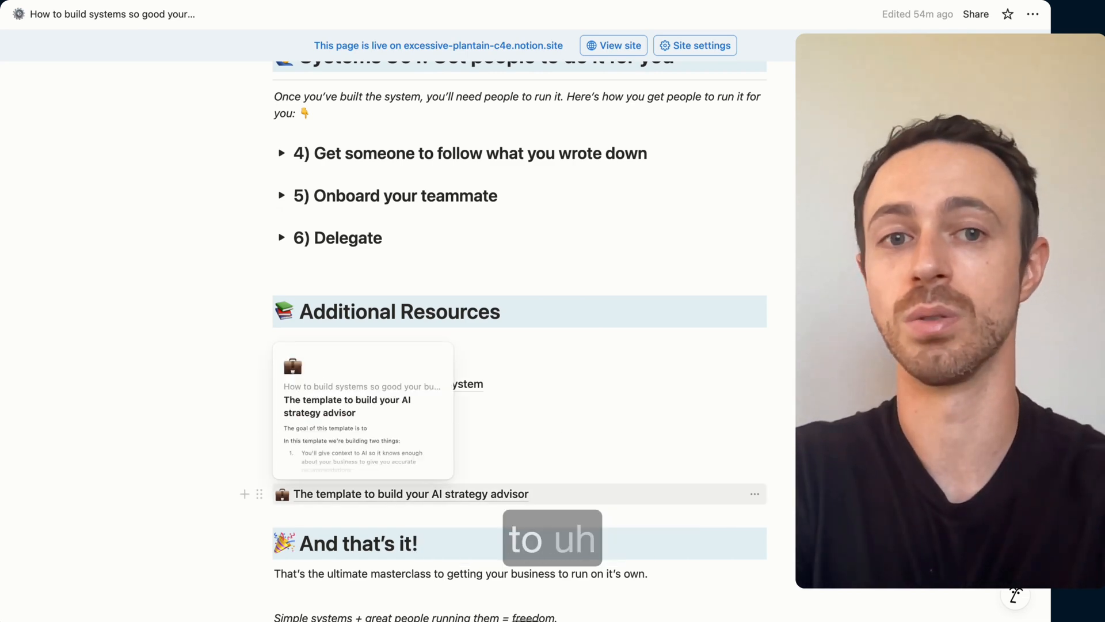
click(403, 493)
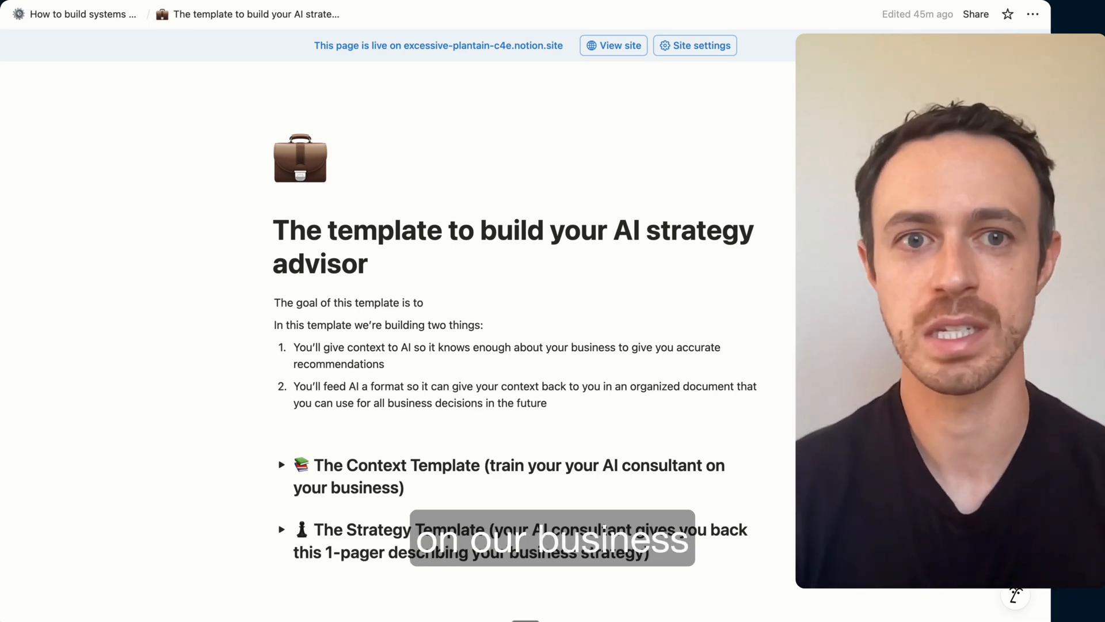
Expand the Context Template section on the AI strategy advisor page
scroll(499, 340, down, 2)
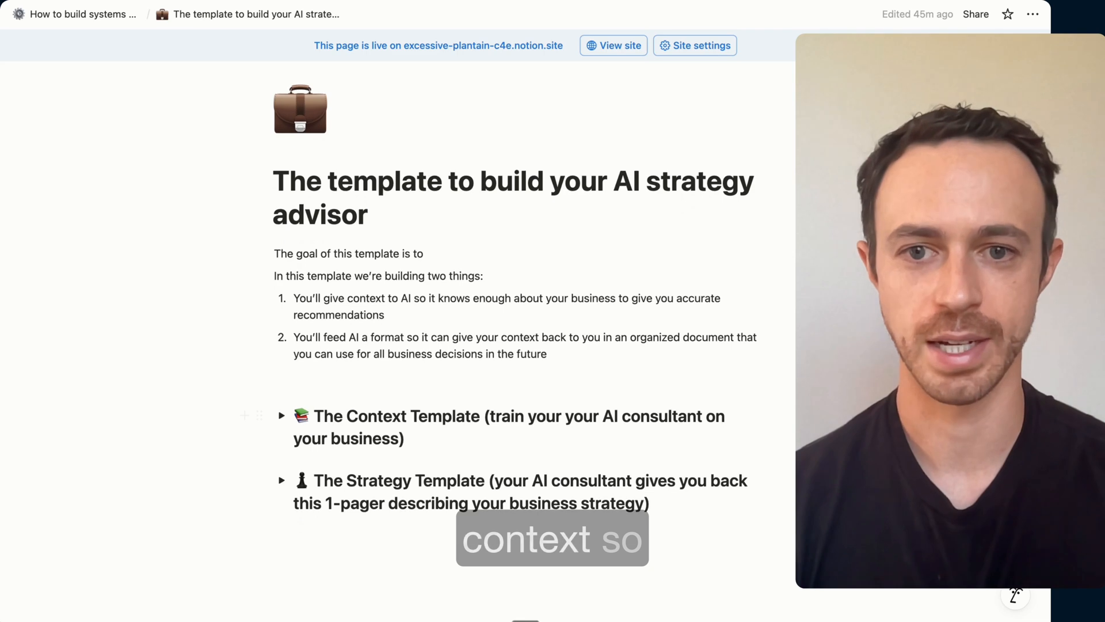
key(super+a)
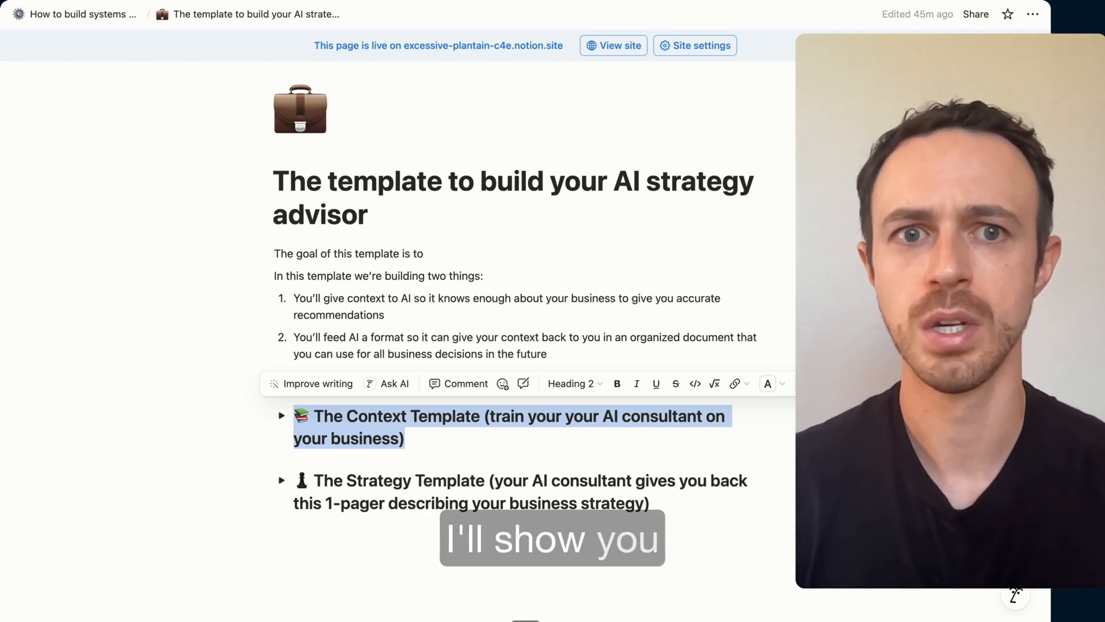
scroll(529, 288, down, 1)
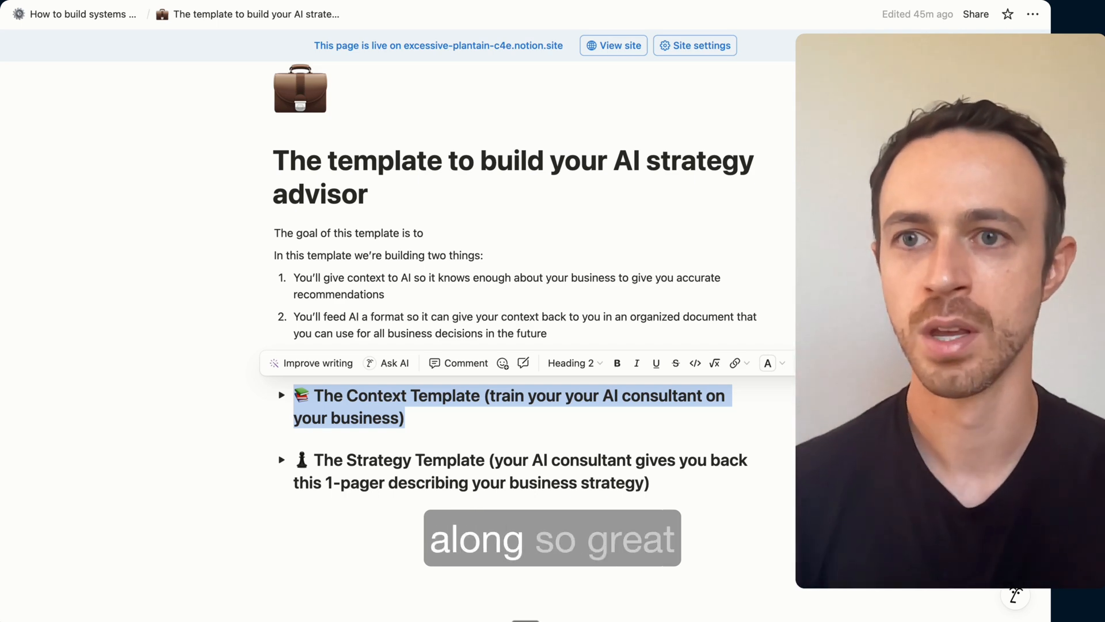
click(395, 396)
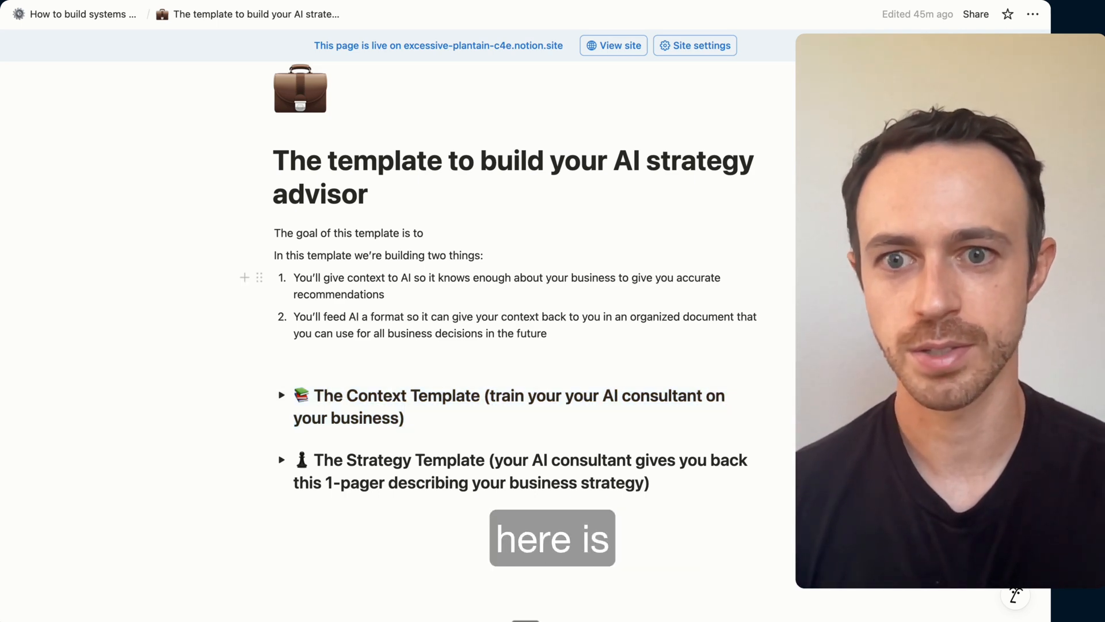
click(282, 395)
Copy the full McKinsey consultant prompt from the Context Template's code block
scroll(513, 341, down, 7)
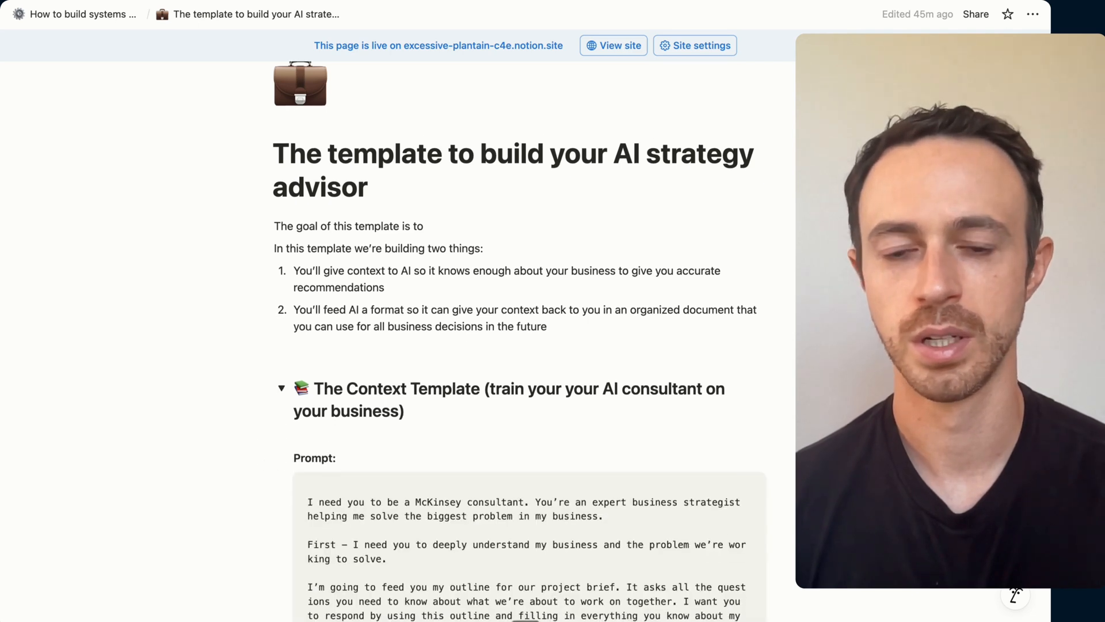
scroll(529, 345, down, 2)
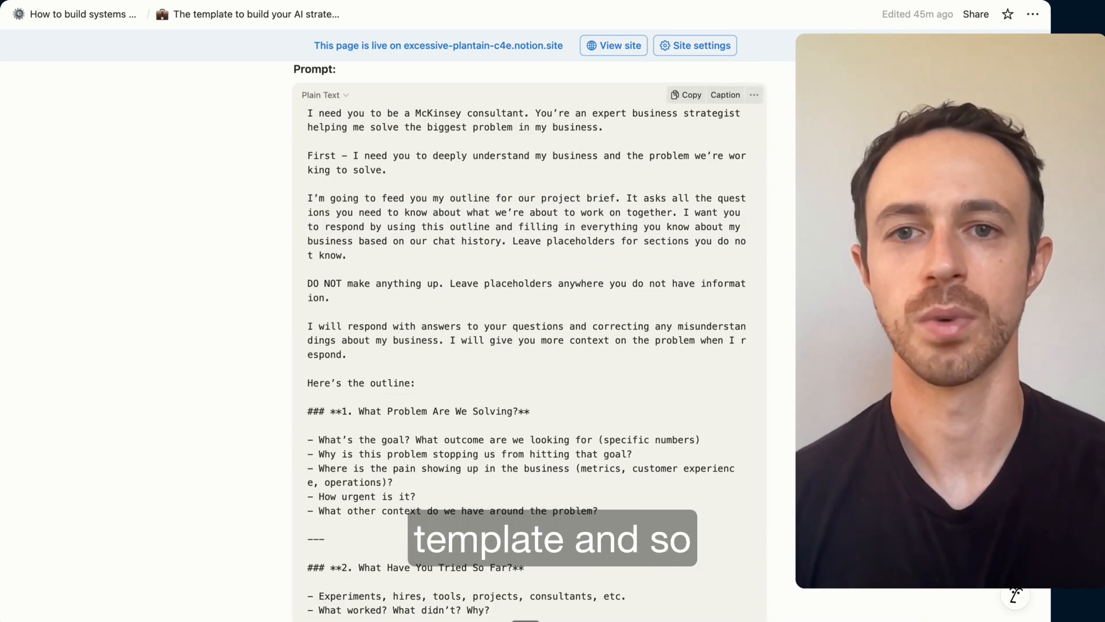
scroll(529, 337, down, 3)
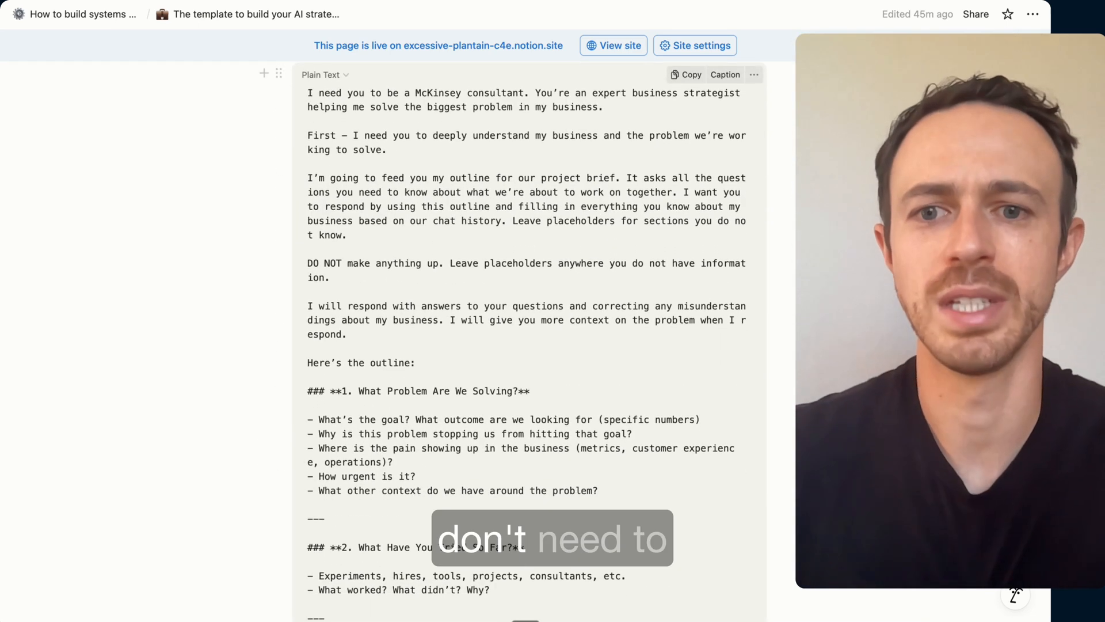
scroll(529, 340, up, 6)
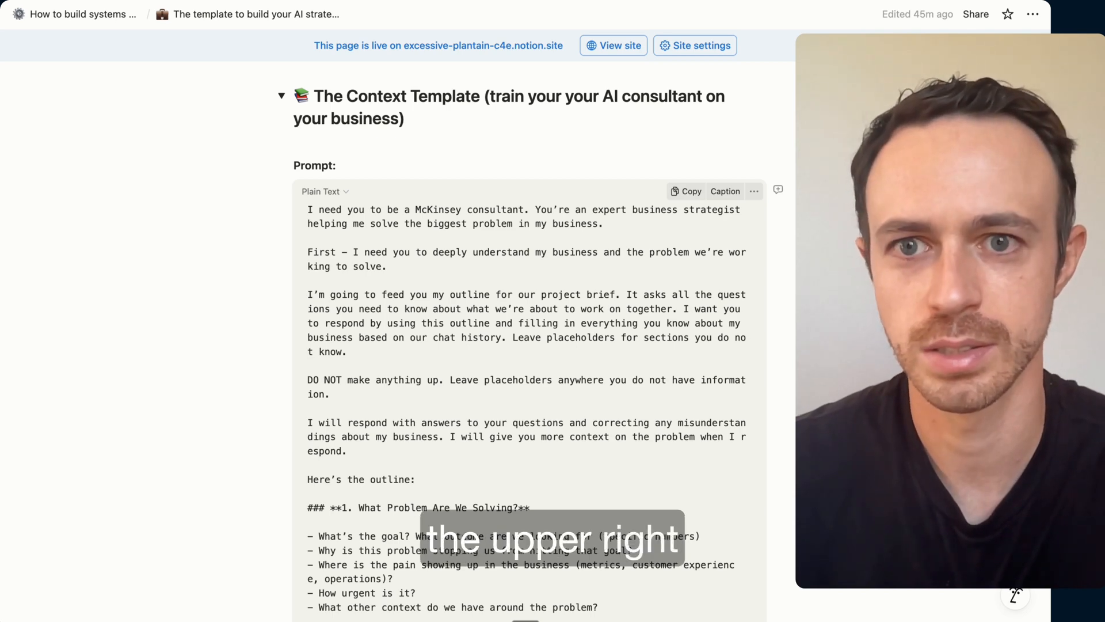
click(686, 191)
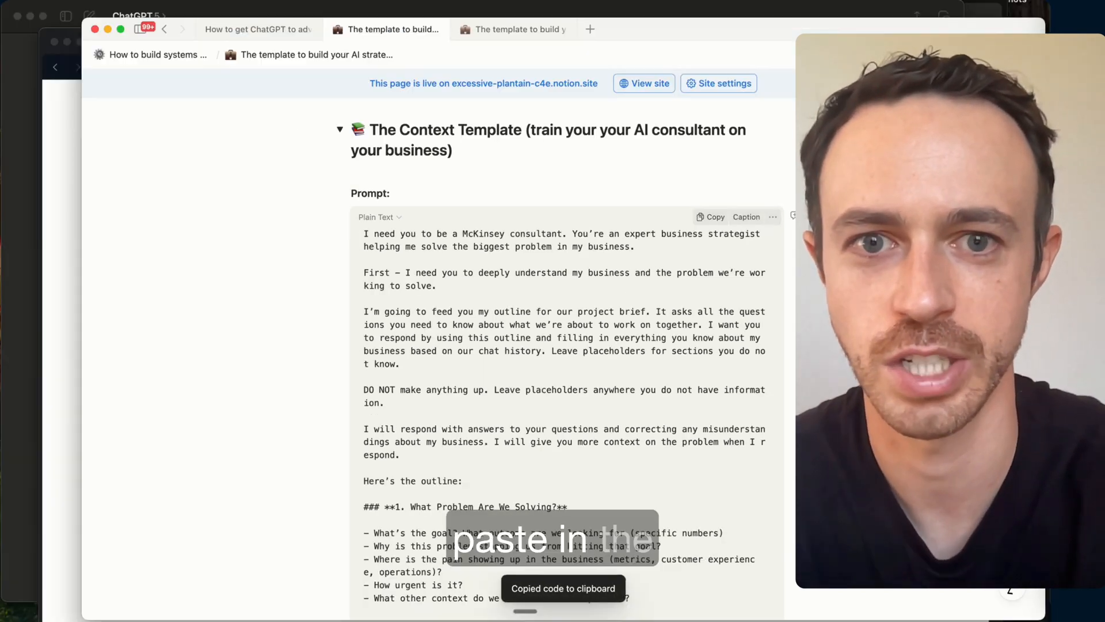
Switch to ChatGPT, paste the copied context prompt into a new message and send it
key(super+space)
text(chat)
key(Return)
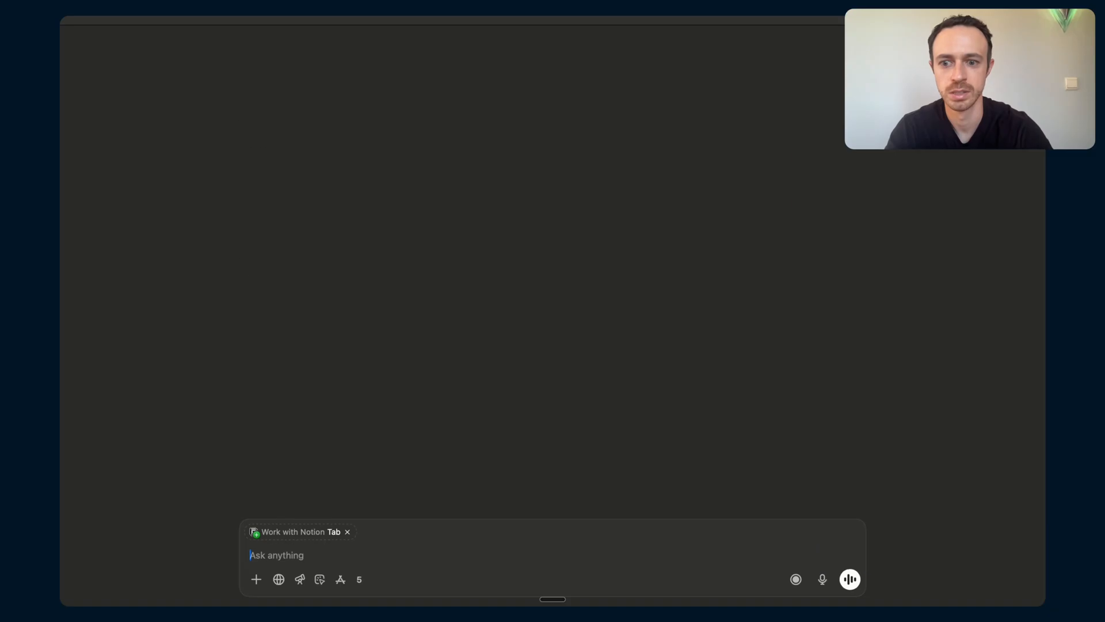
key(super+v)
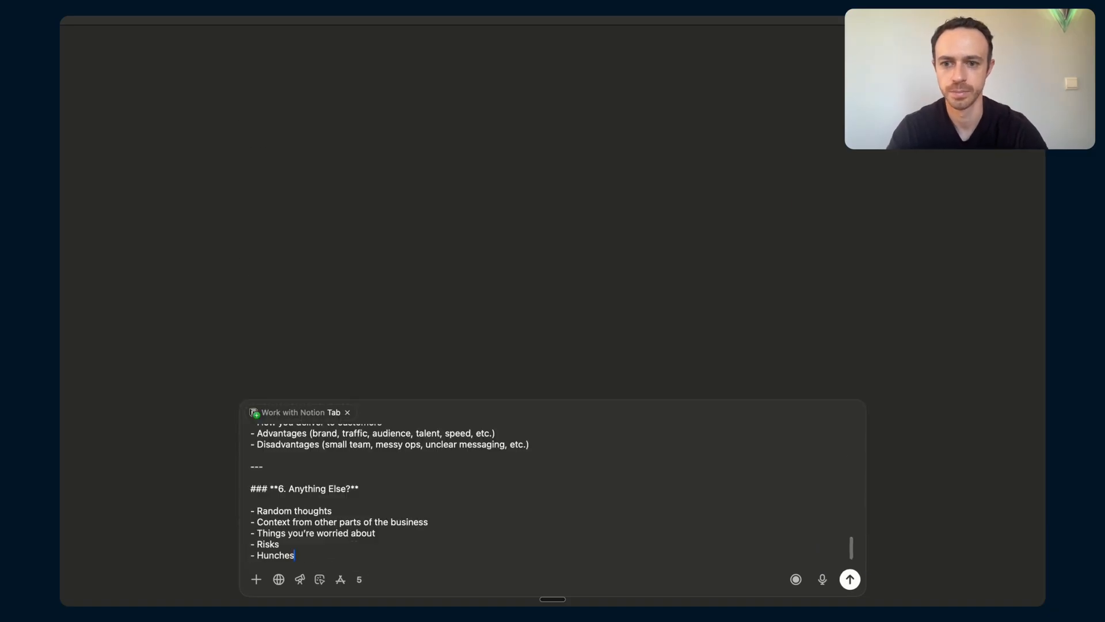
scroll(547, 495, up, 15)
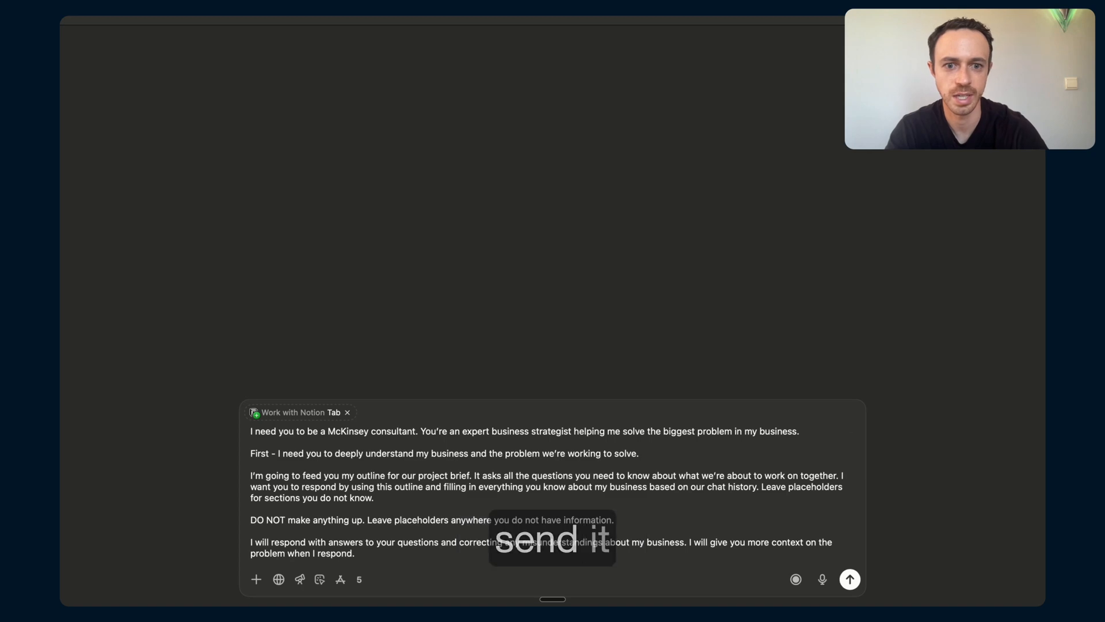
key(Return)
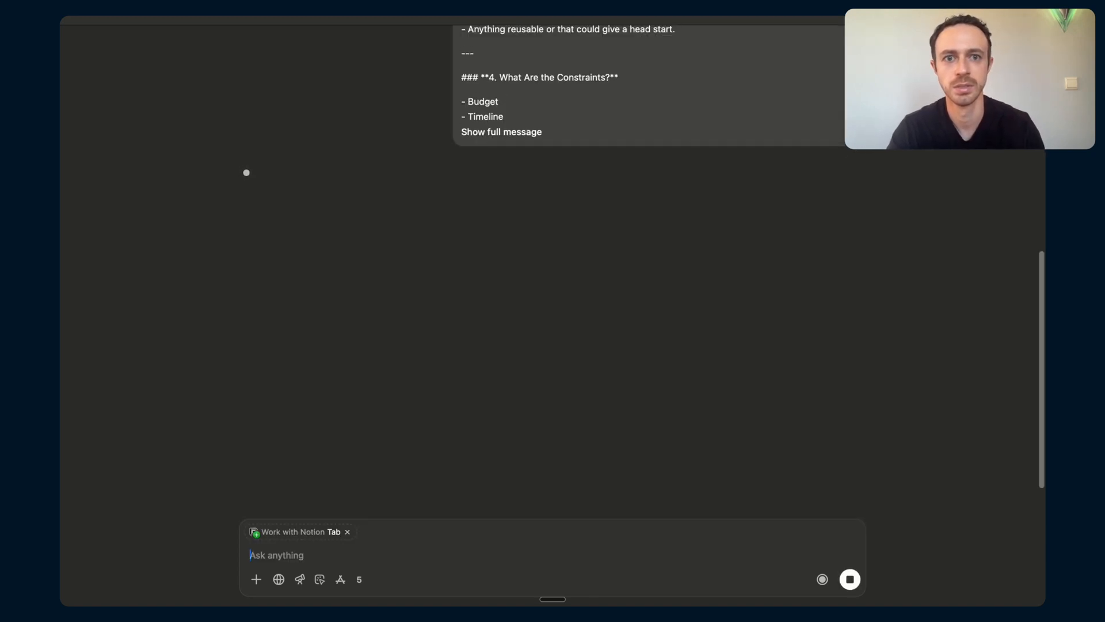
Examine the sent prompt's instruction not to make anything up and the outline's "What Problem Are We Solving?" section
scroll(553, 271, up, 9)
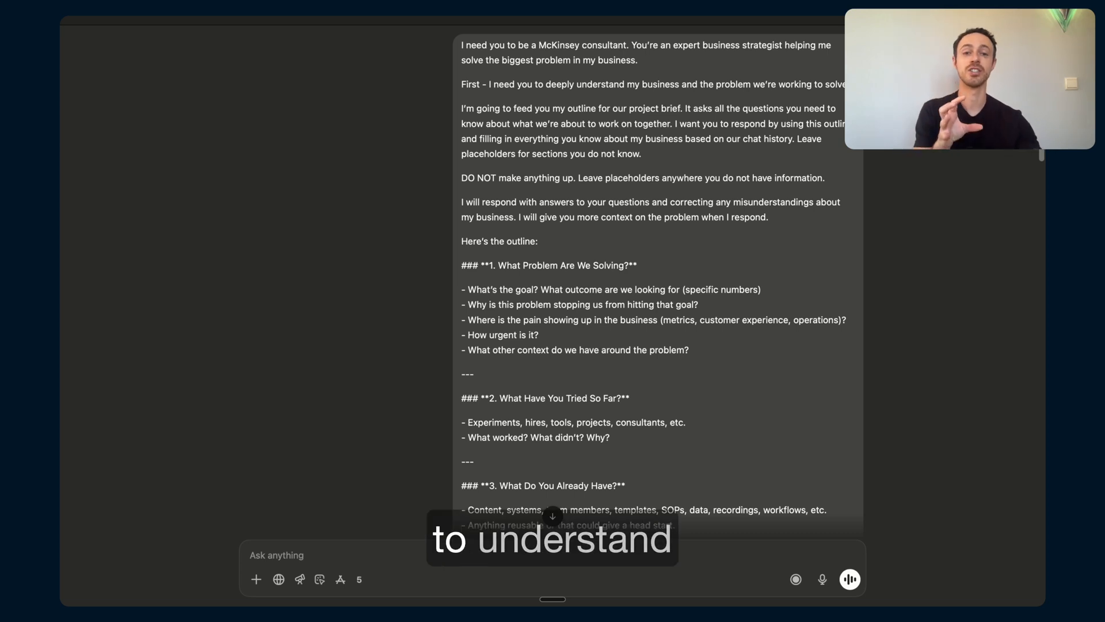
click(251, 555)
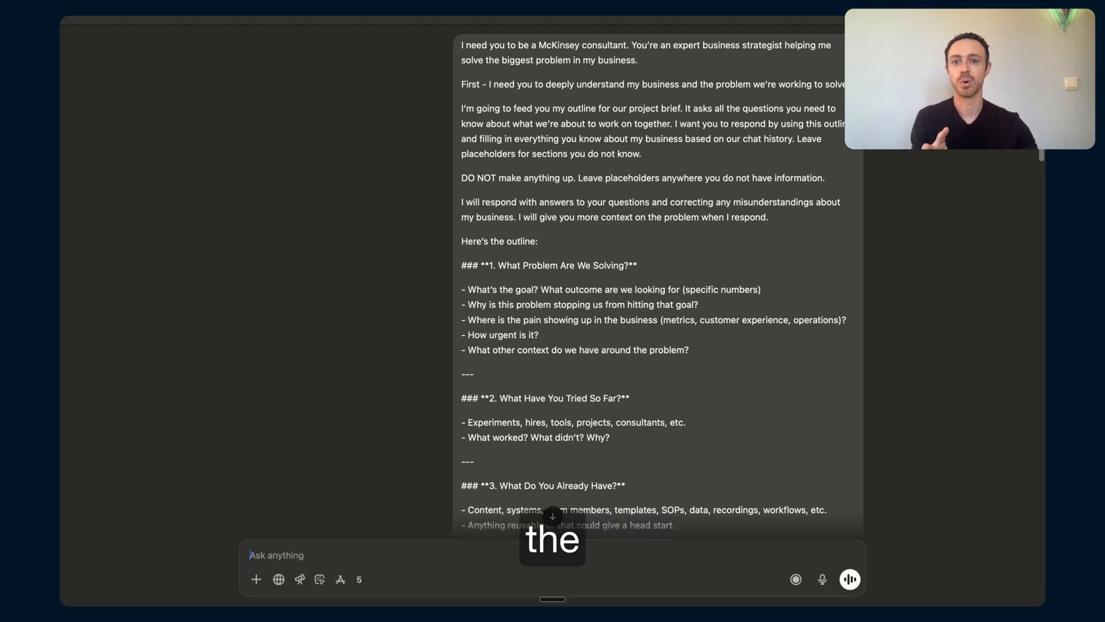
drag(468, 178, 668, 178)
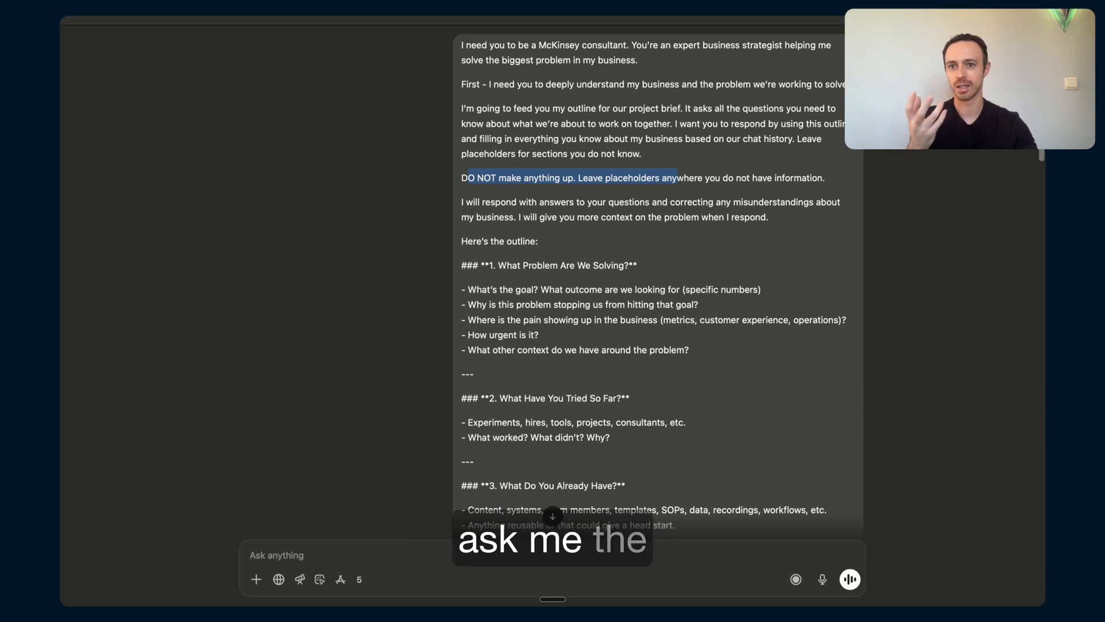
scroll(657, 230, down, 1)
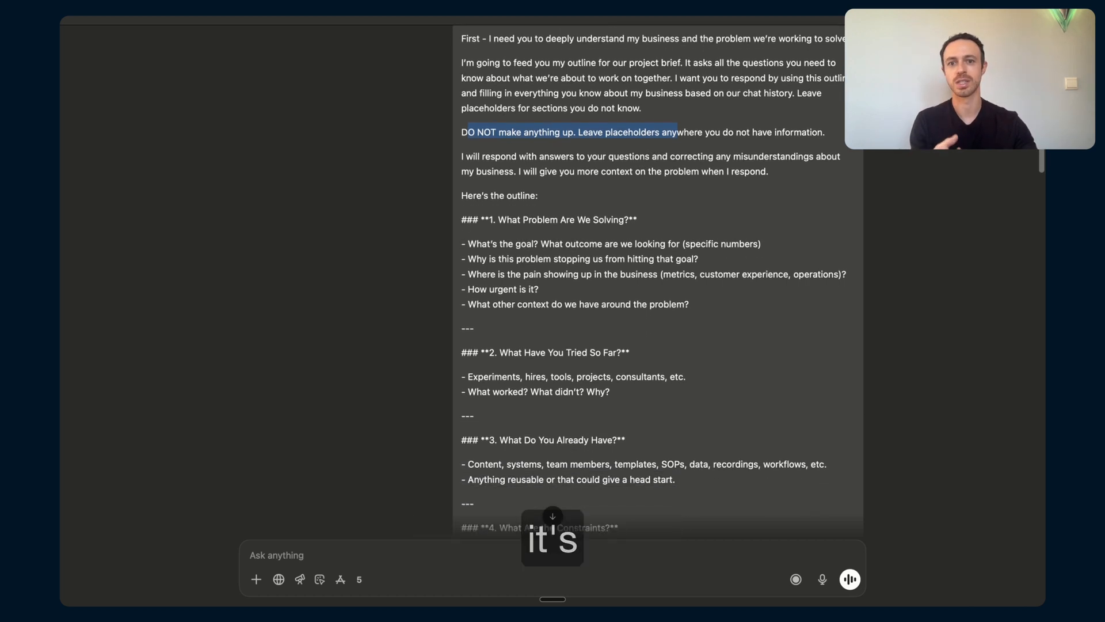
click(641, 220)
drag(639, 220, 461, 219)
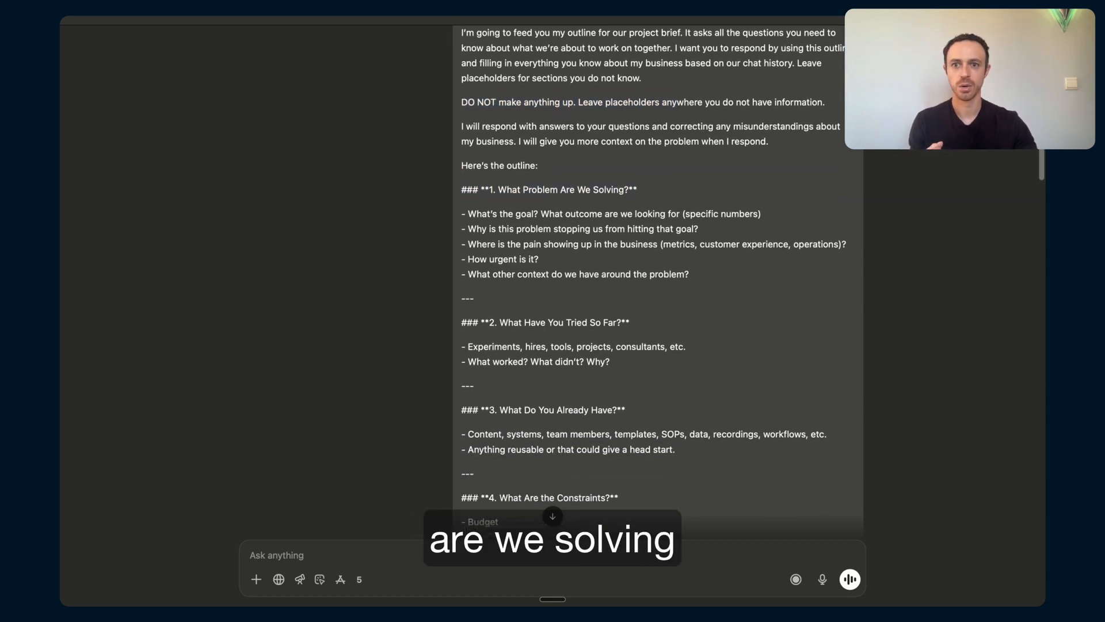
scroll(653, 262, down, 1)
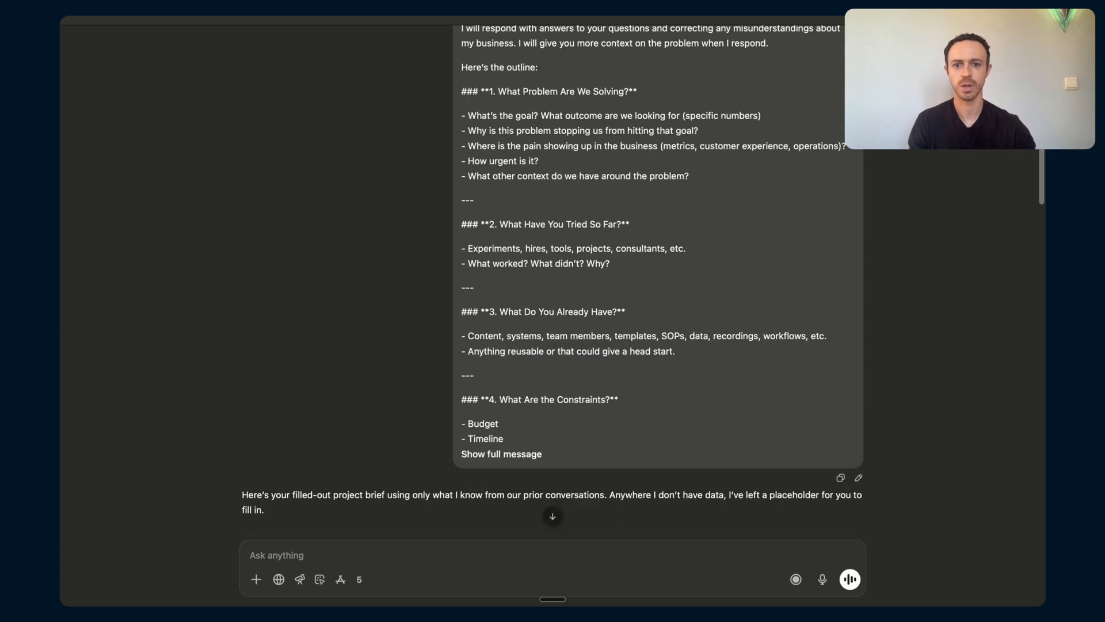
Show the full sent message and examine its remaining outline sections and the start of the filled-out project brief
click(502, 455)
scroll(658, 276, up, 1)
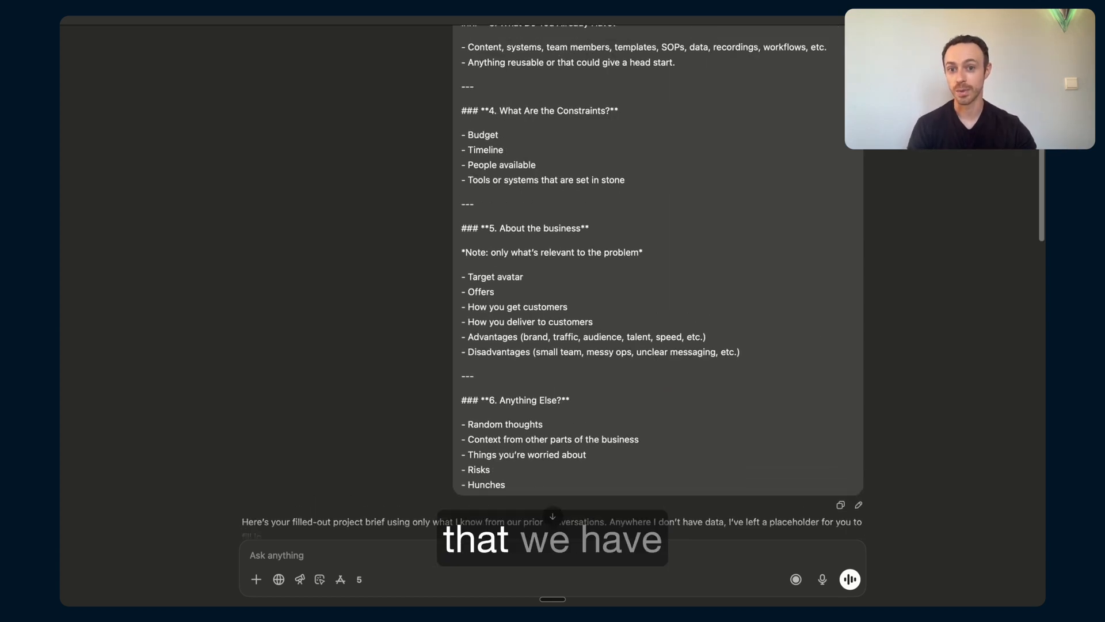
triple_click(538, 253)
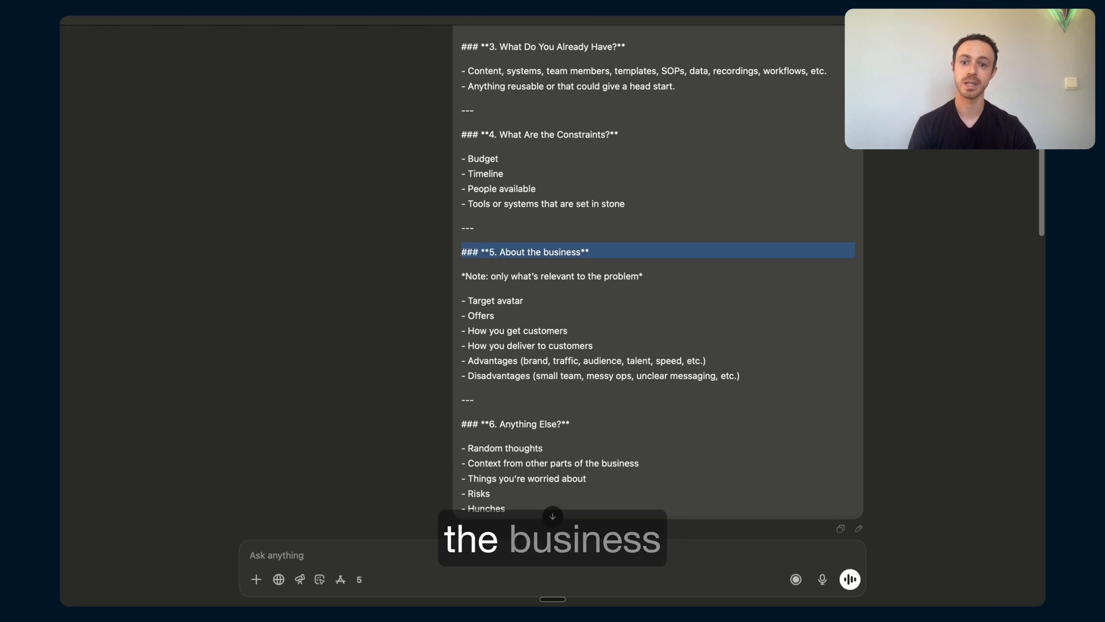
triple_click(539, 411)
click(539, 411)
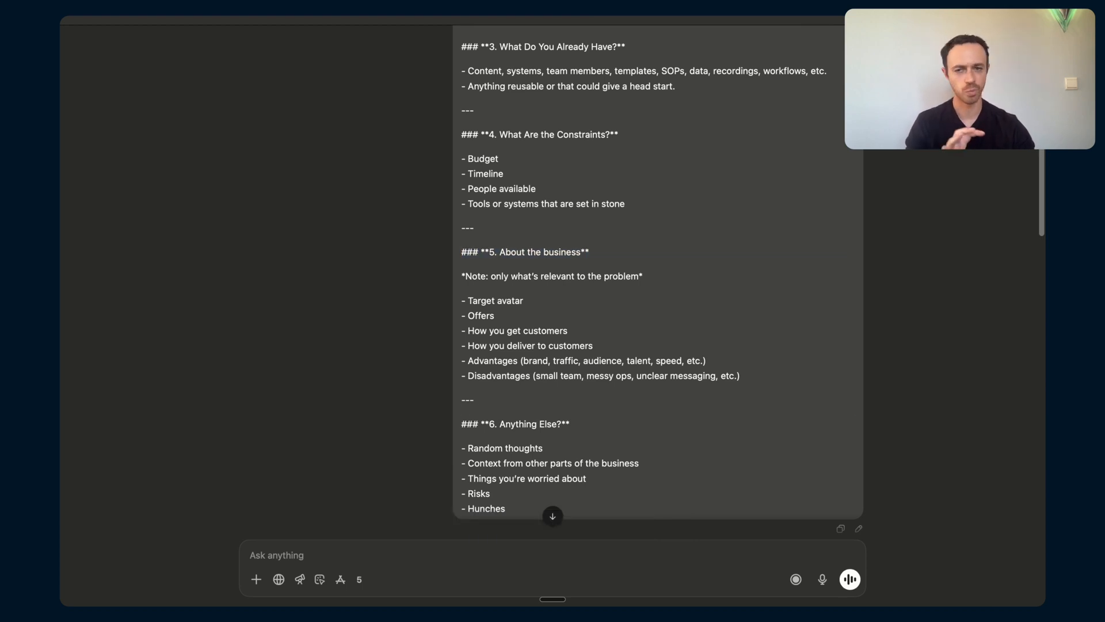
scroll(552, 276, down, 3)
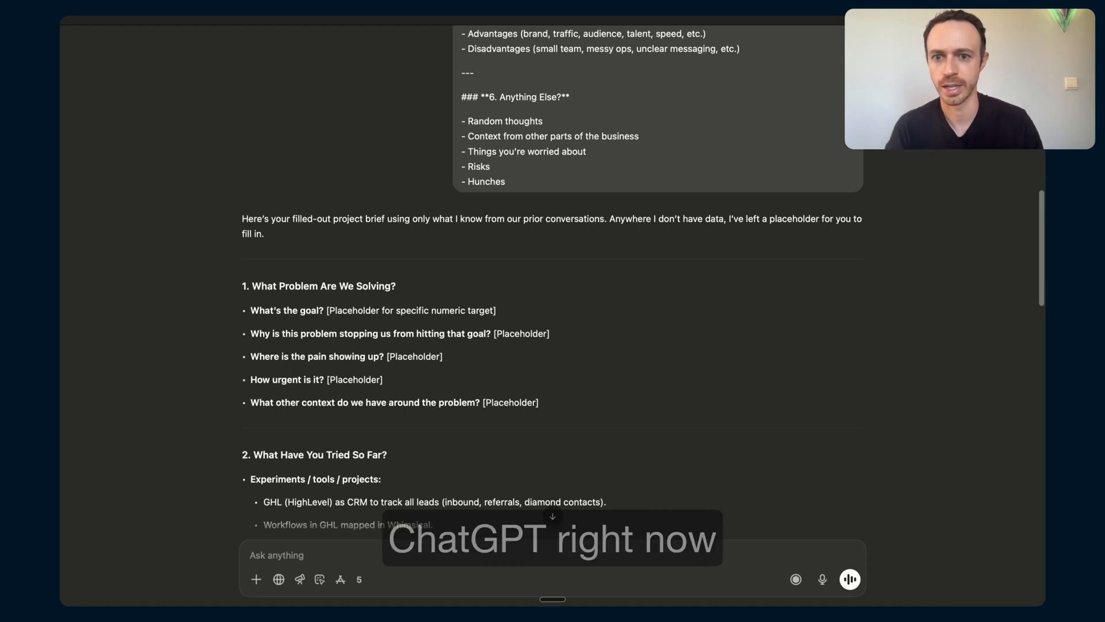
Examine the placeholders and filled-in answers under "What Problem Are We Solving?" and "What Have You Tried So Far?" in the generated brief
scroll(553, 282, down, 1)
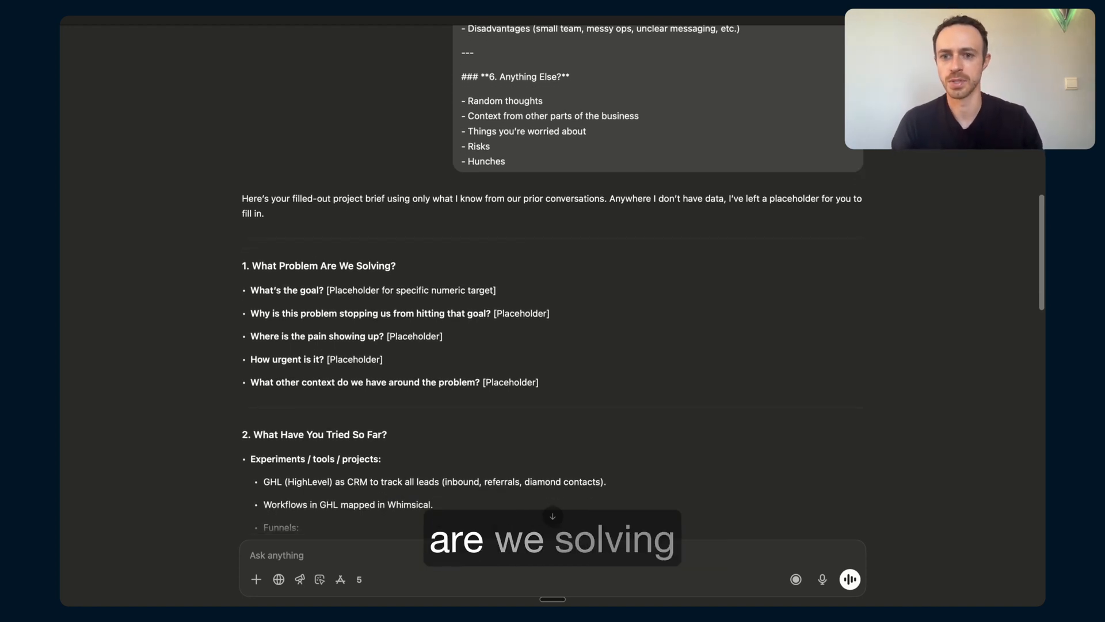
scroll(553, 276, down, 1)
drag(251, 256, 539, 373)
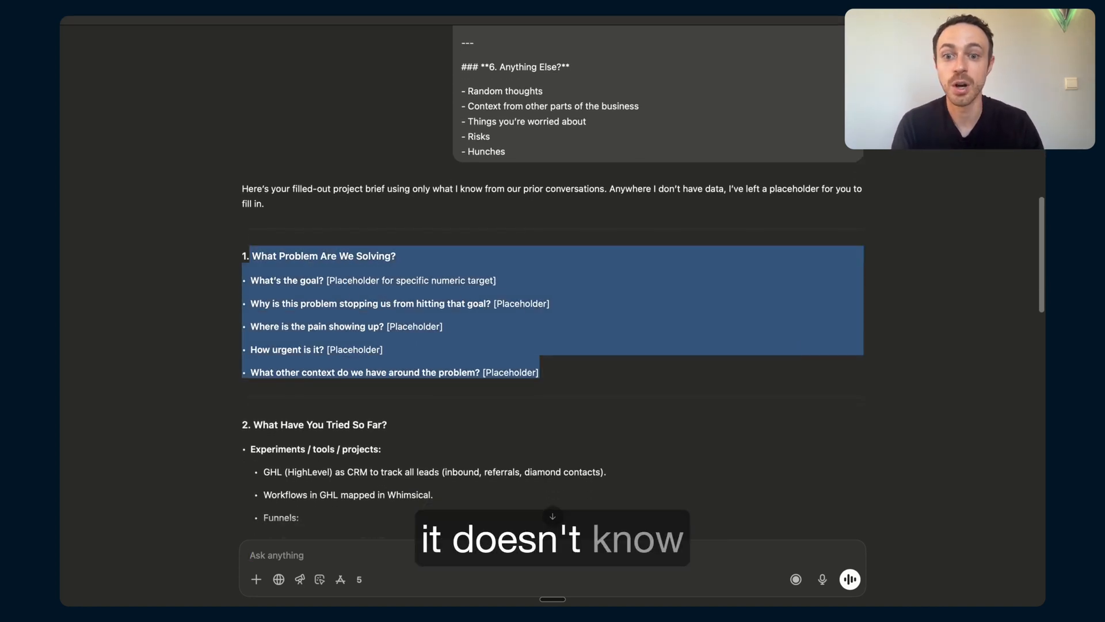
scroll(553, 276, down, 2)
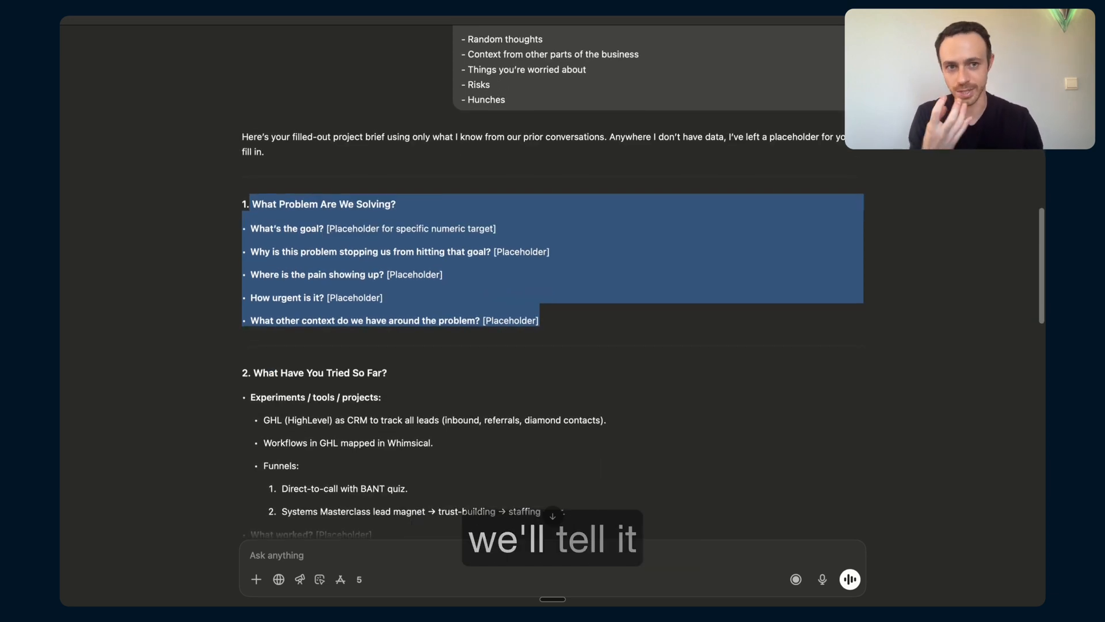
scroll(553, 281, down, 2)
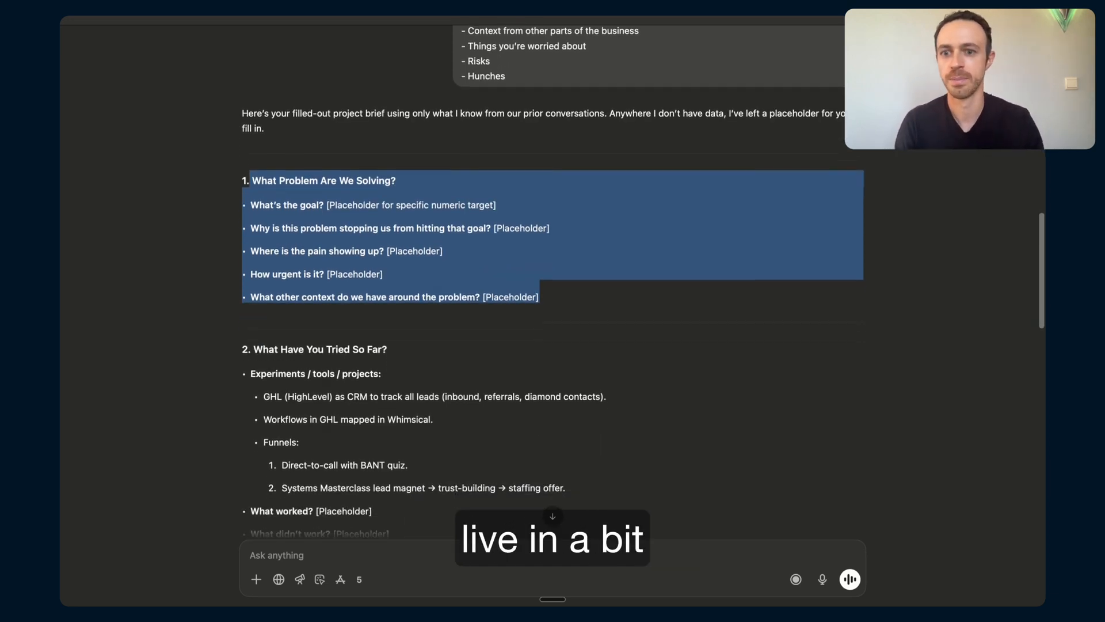
scroll(553, 283, down, 3)
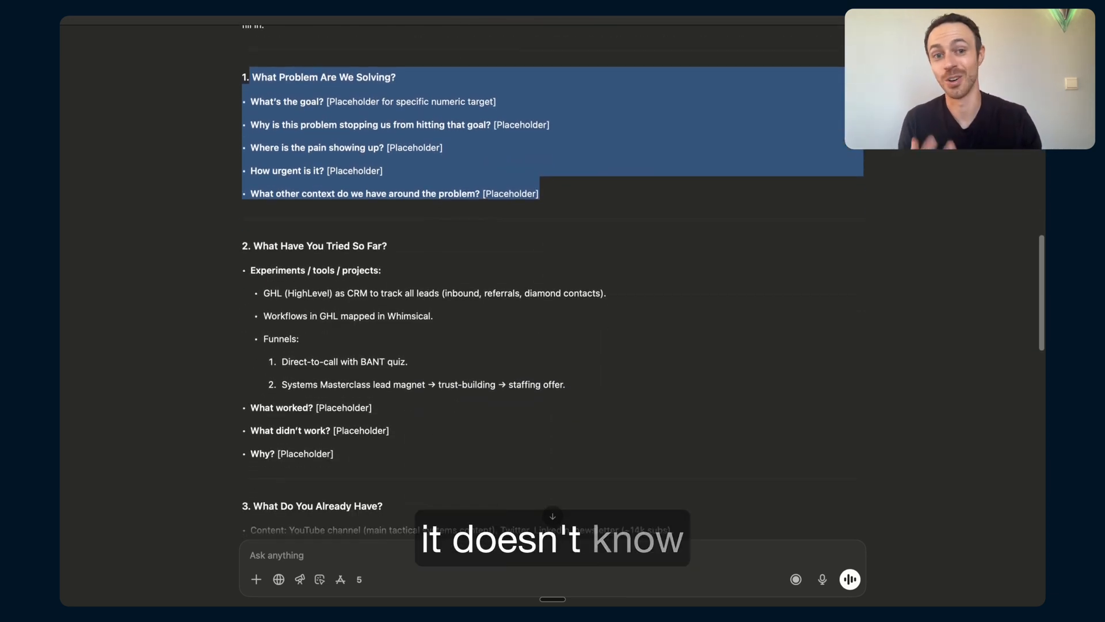
scroll(553, 282, down, 7)
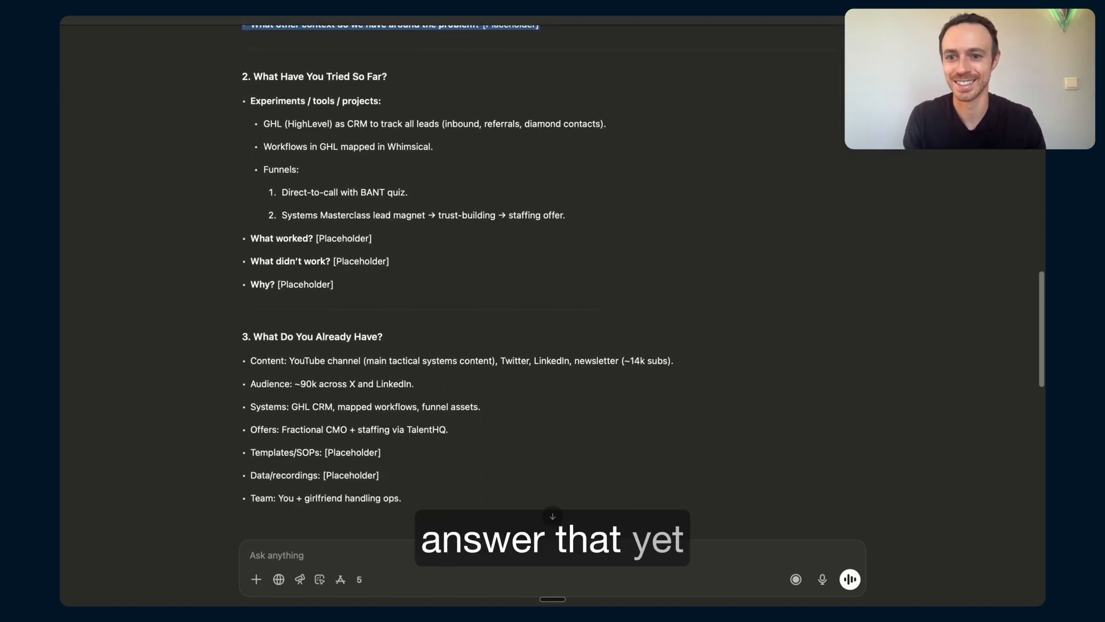
Examine the content, audience, systems, offers and team entries in the brief's "What Do You Already Have?" section
scroll(552, 282, down, 2)
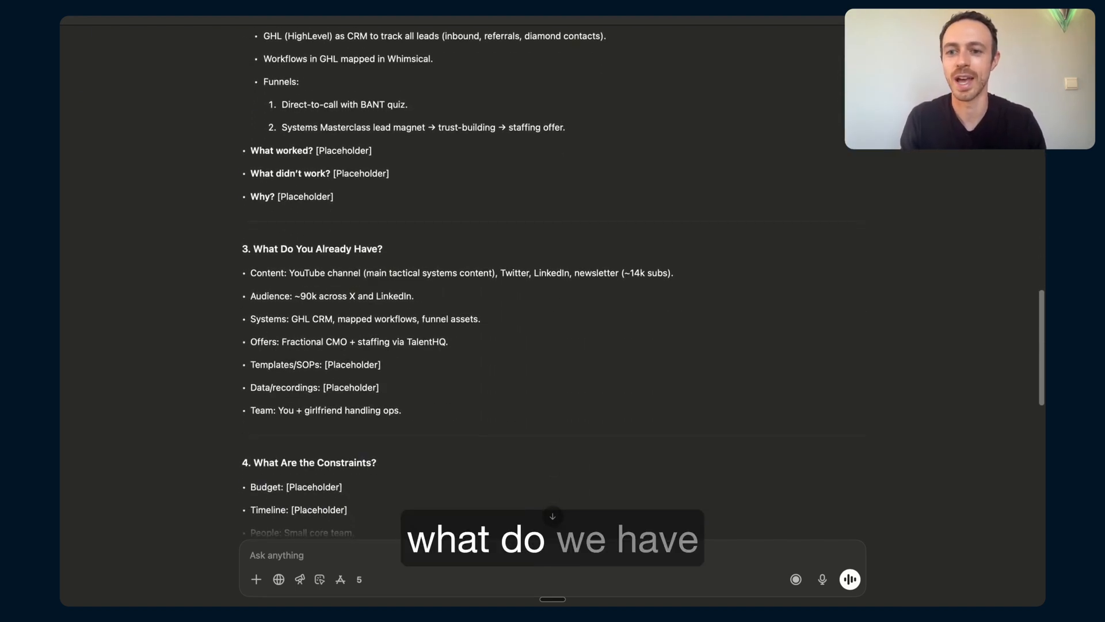
drag(242, 245, 448, 342)
drag(415, 295, 269, 342)
click(263, 296)
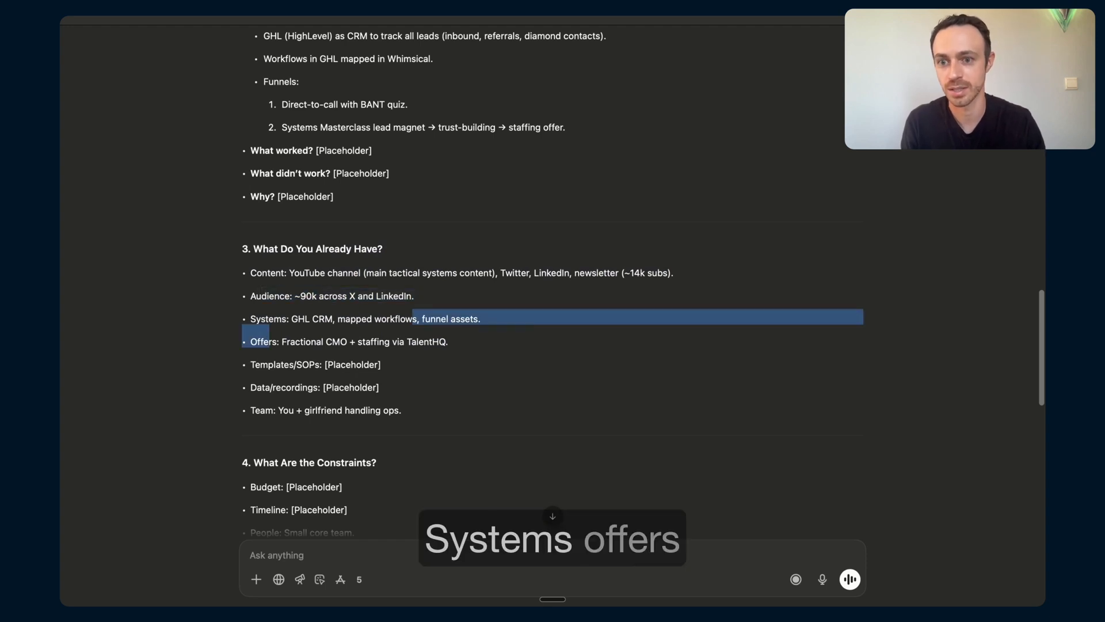
click(269, 341)
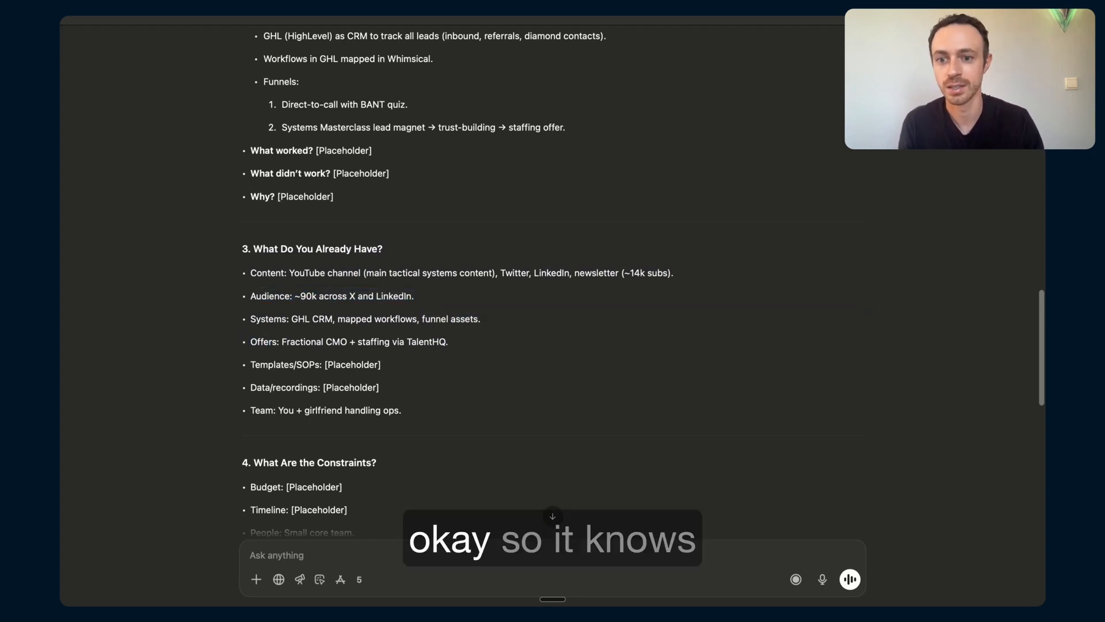
drag(403, 425, 395, 411)
click(395, 410)
scroll(553, 282, down, 5)
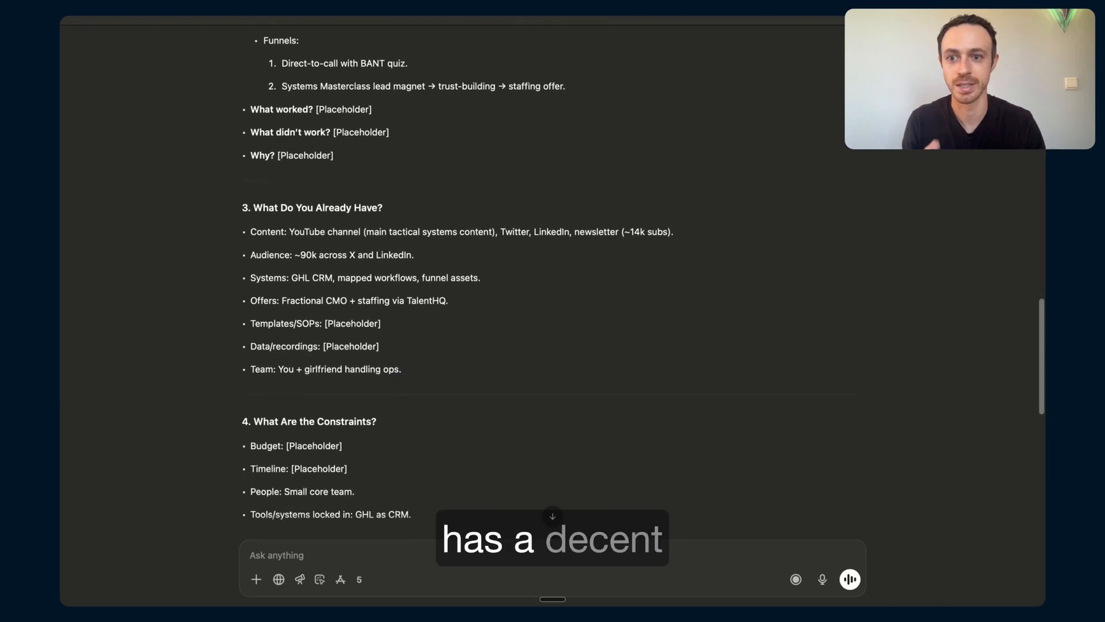
Examine the brief's constraints, the target avatar and offers under "About the Business", and the "Anything Else?" section
scroll(552, 282, down, 3)
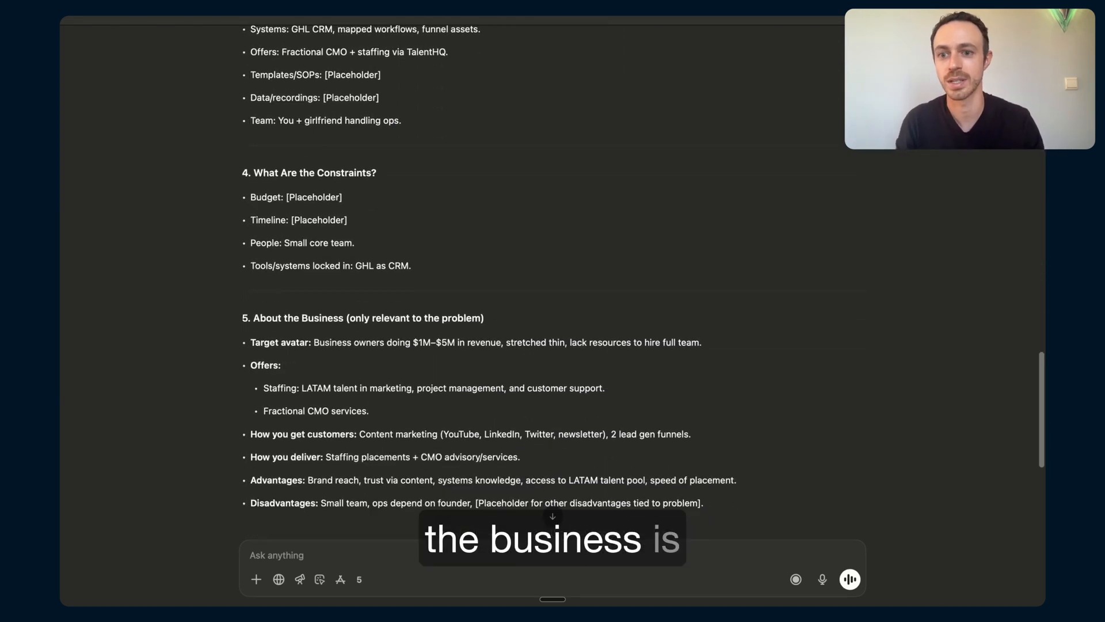
scroll(552, 282, down, 4)
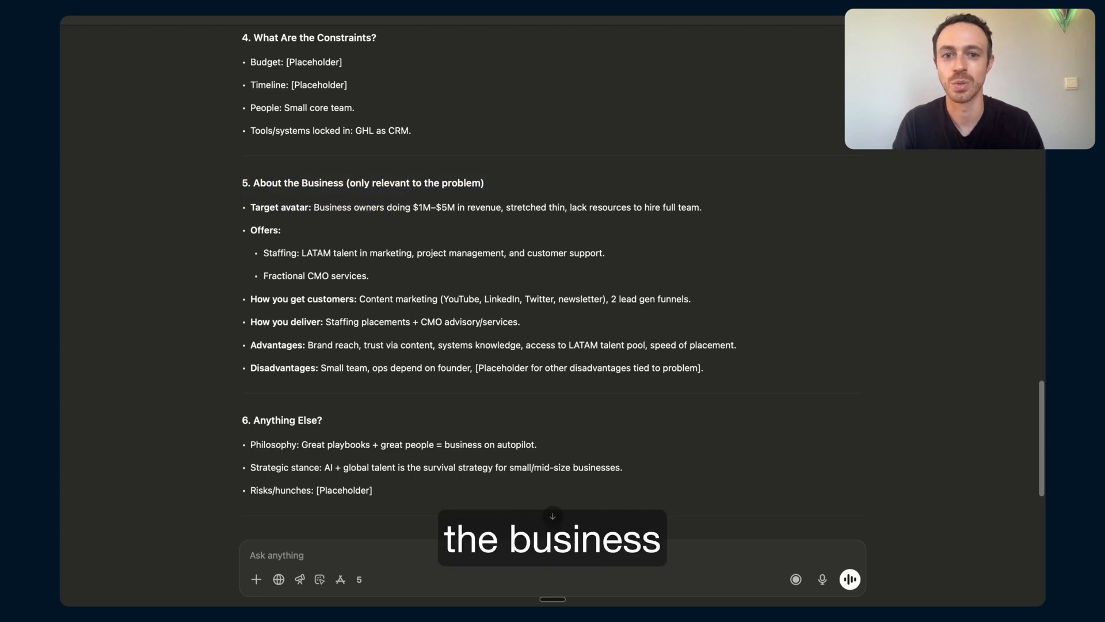
drag(269, 207, 608, 207)
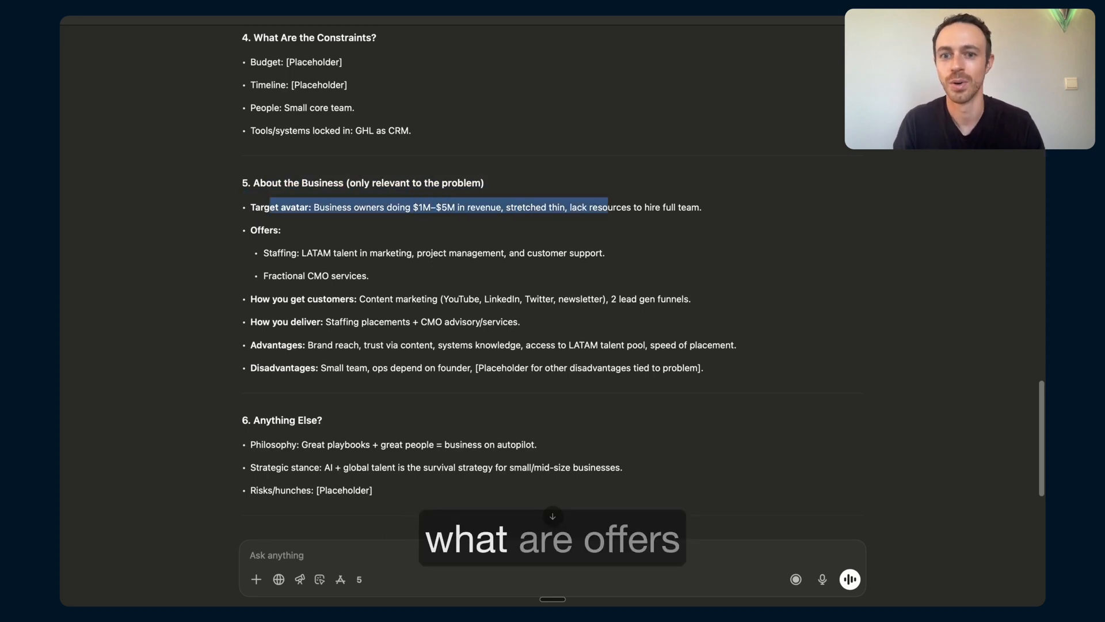
drag(244, 230, 369, 276)
click(369, 276)
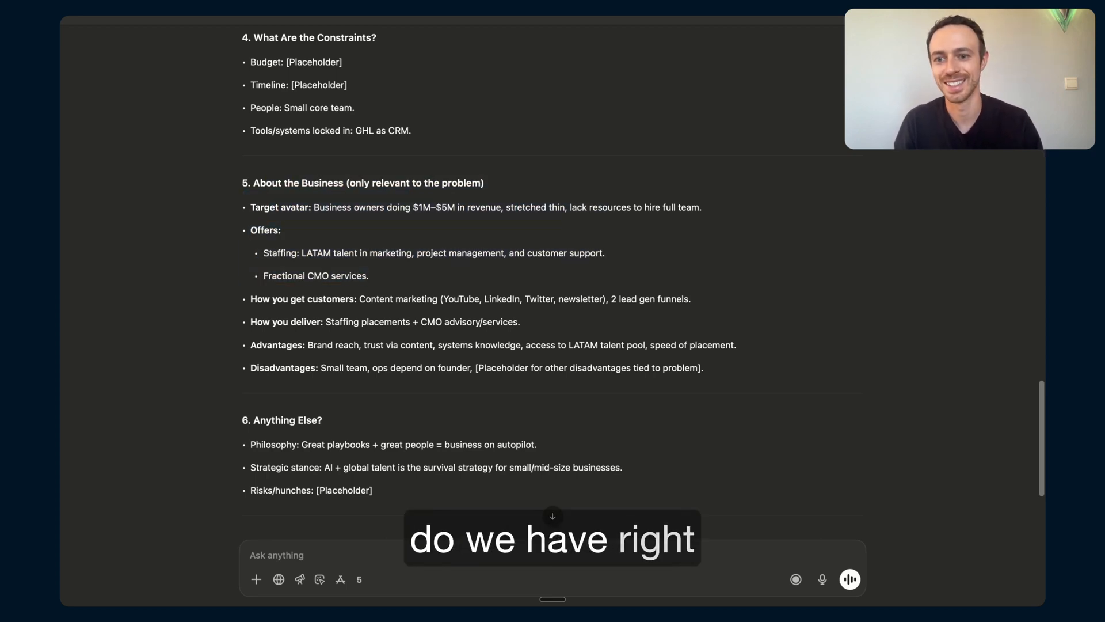
scroll(553, 282, down, 1)
scroll(547, 280, down, 1)
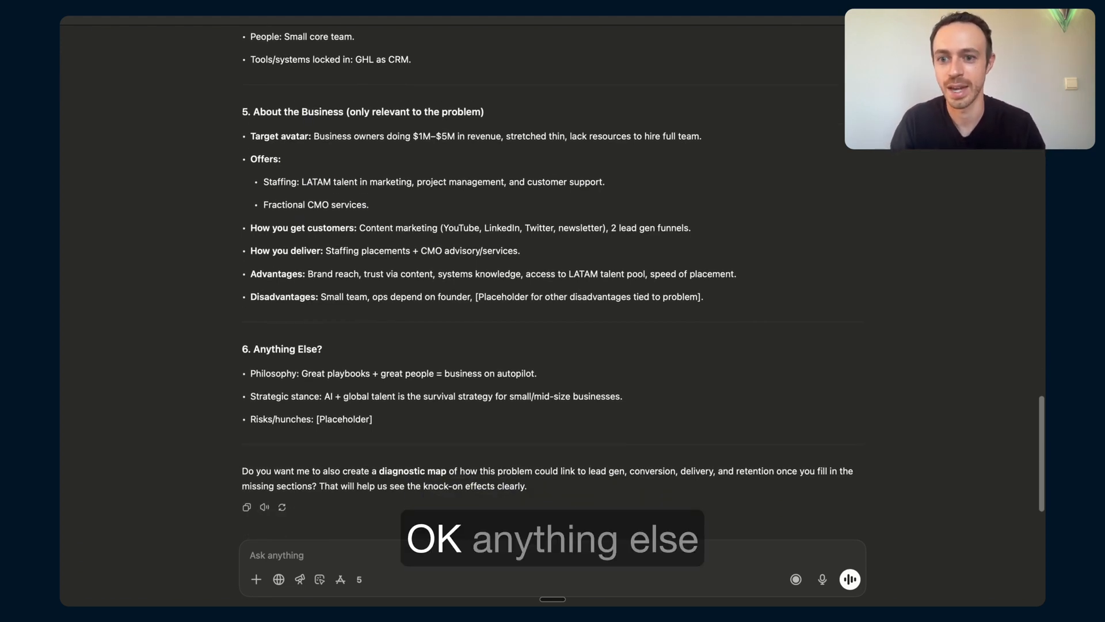
drag(242, 349, 375, 420)
click(375, 420)
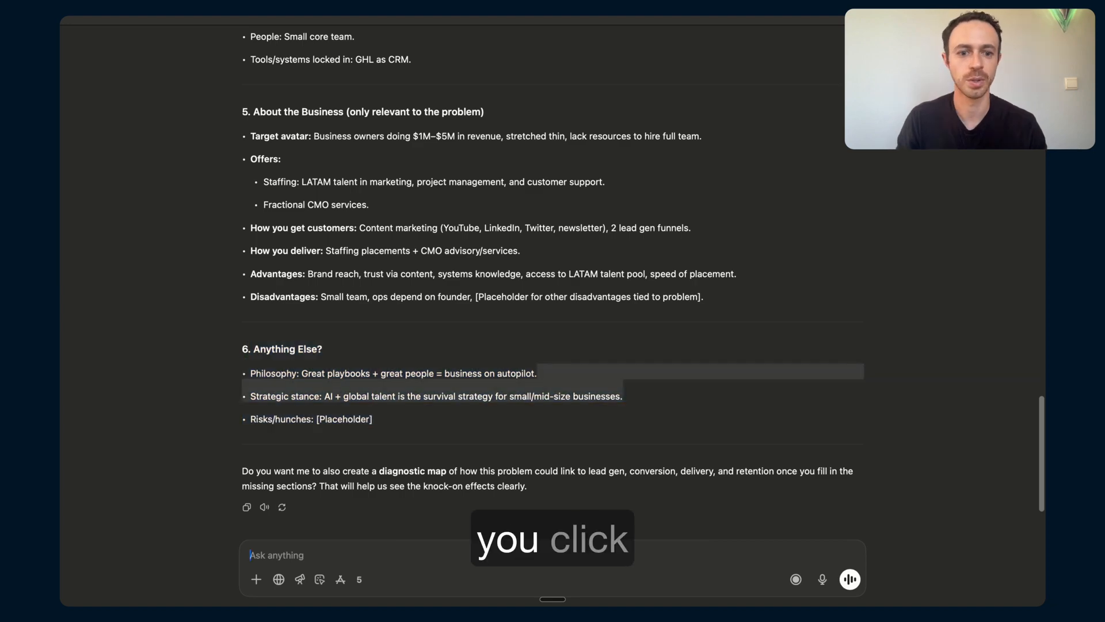
Start a voice conversation in this chat
click(851, 579)
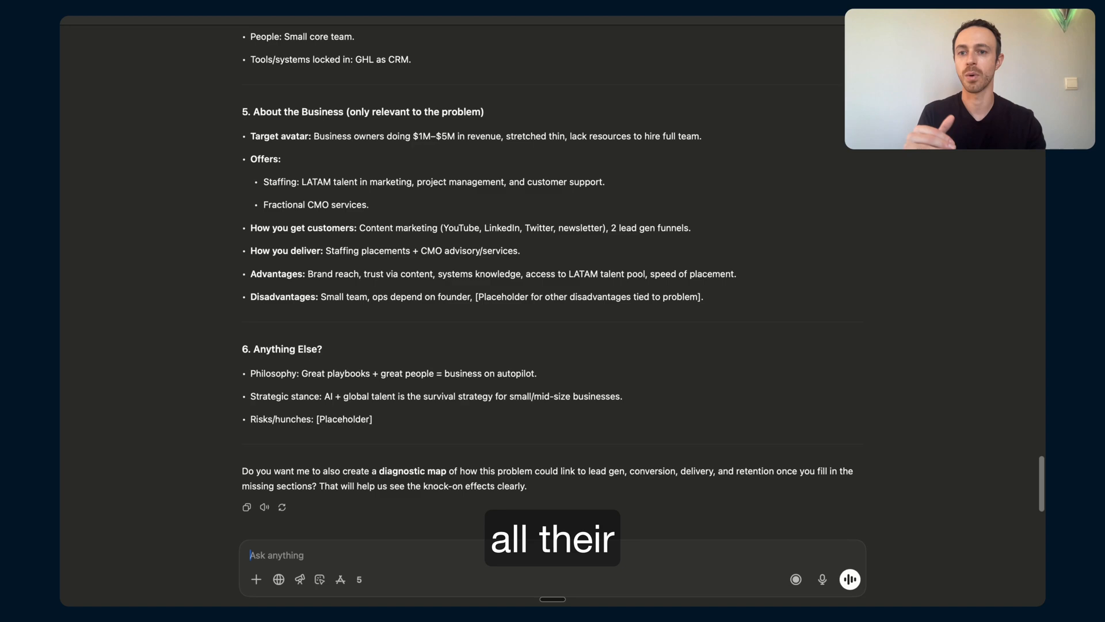
Switch to Notion, collapse the Context Template section and expand the Strategy Template section of the AI strategy advisor page
scroll(553, 276, up, 5)
key(super+Tab)
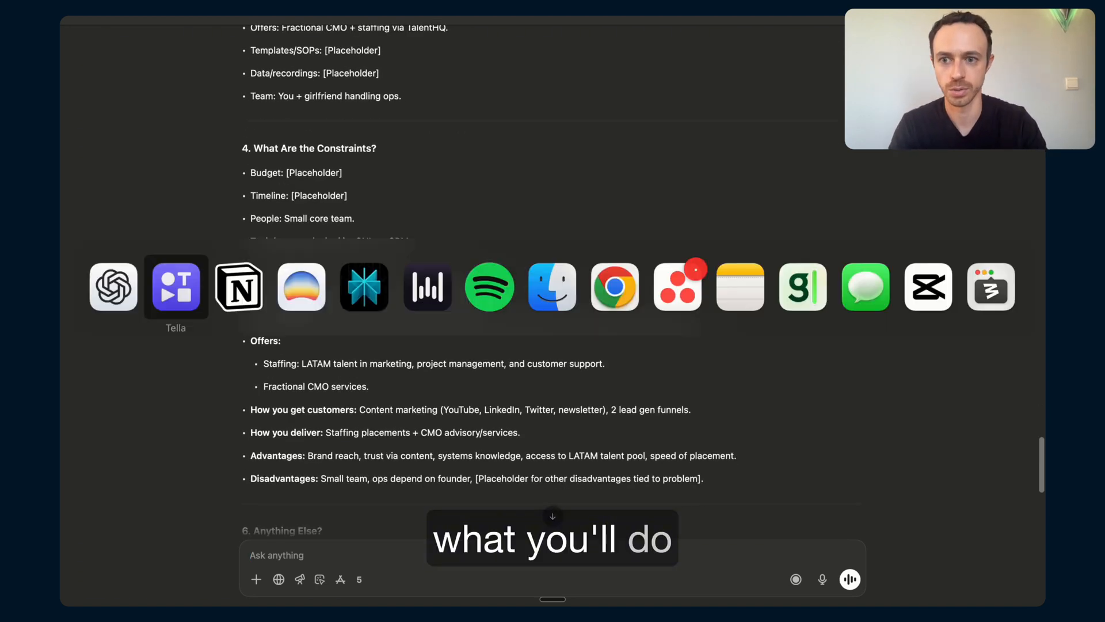
key(super+Tab)
scroll(552, 311, down, 3)
key(super+Tab)
scroll(553, 276, up, 4)
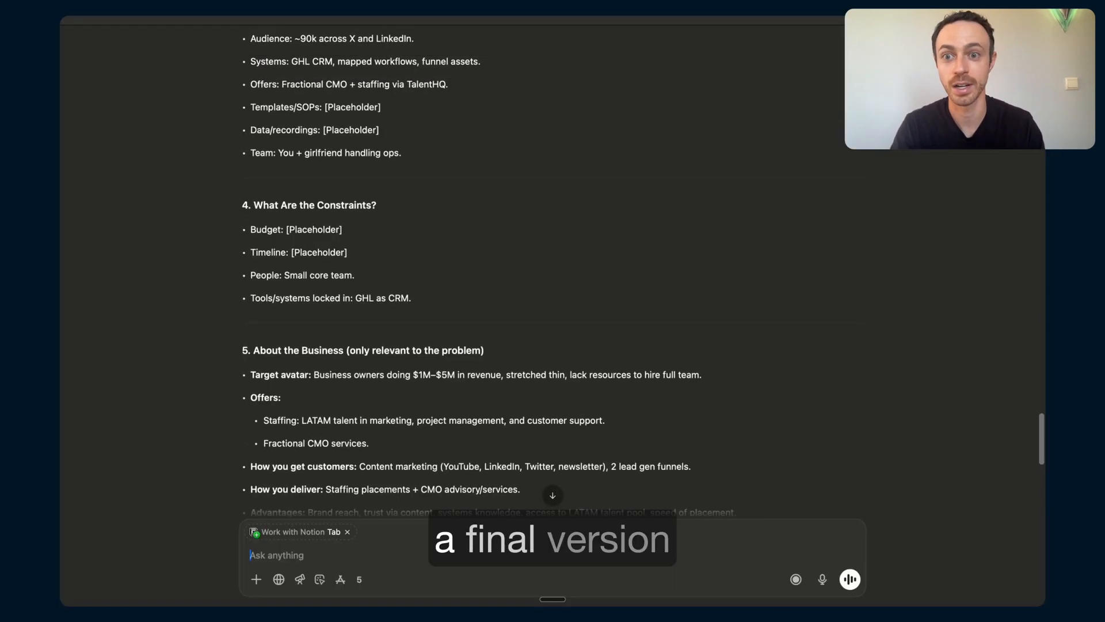
scroll(552, 277, up, 5)
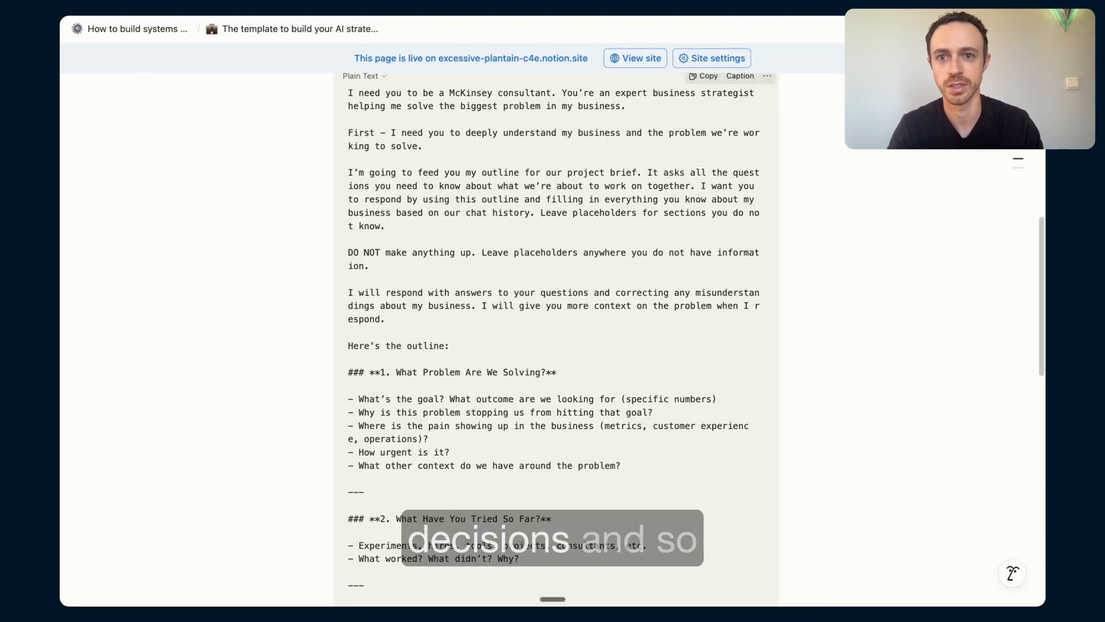
scroll(553, 340, up, 5)
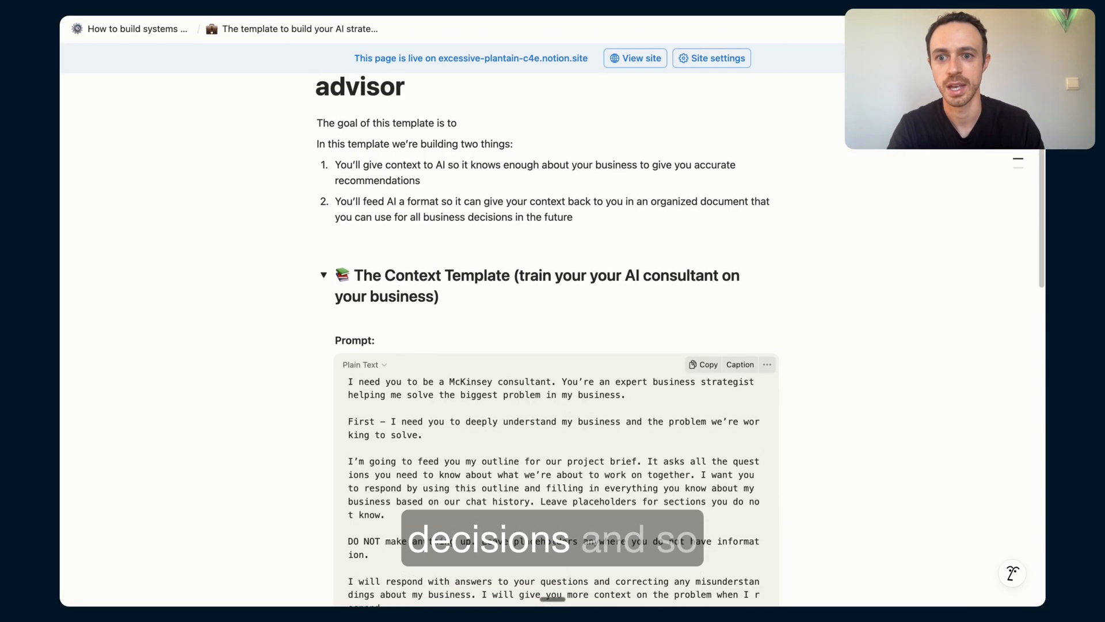
click(324, 284)
click(323, 392)
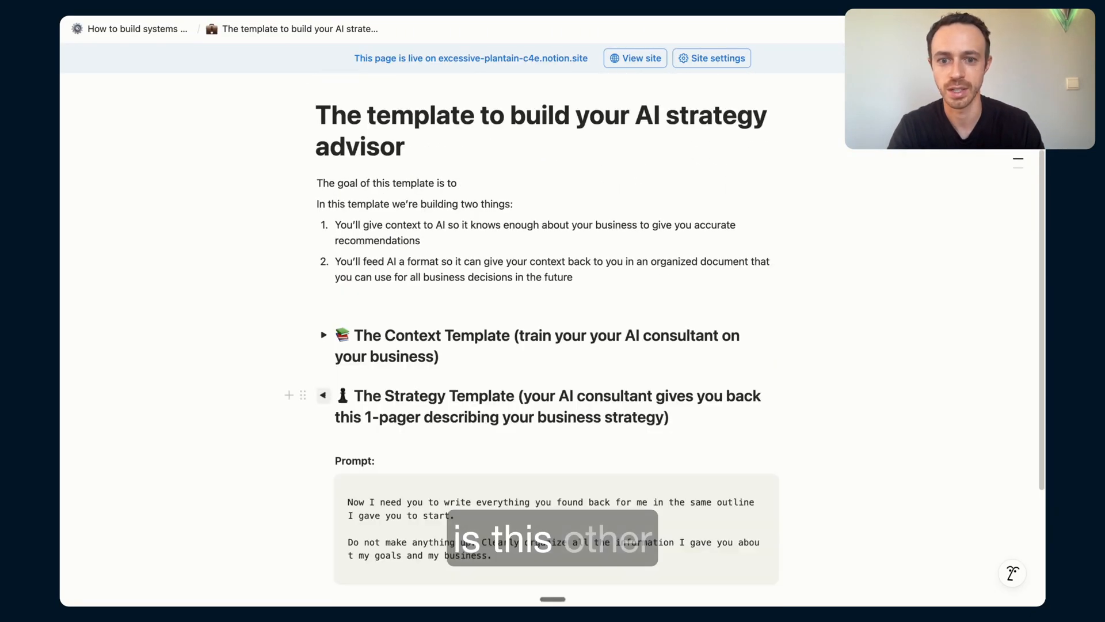
Copy the Strategy Template's prompt, switch to ChatGPT and send it as a new message in the same chat
scroll(553, 345, down, 3)
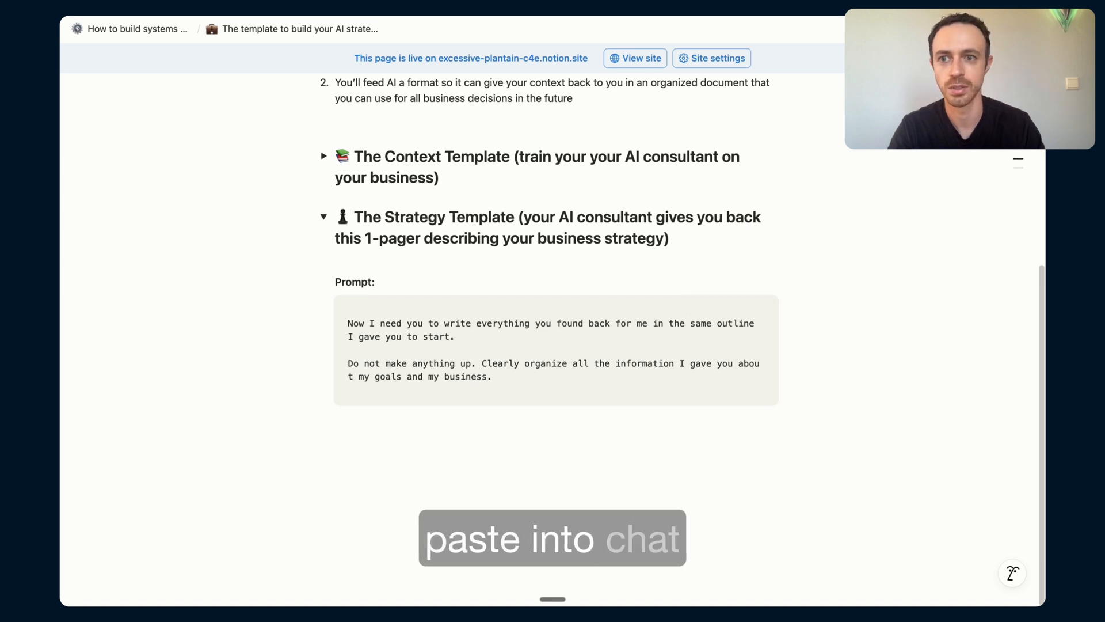
click(703, 306)
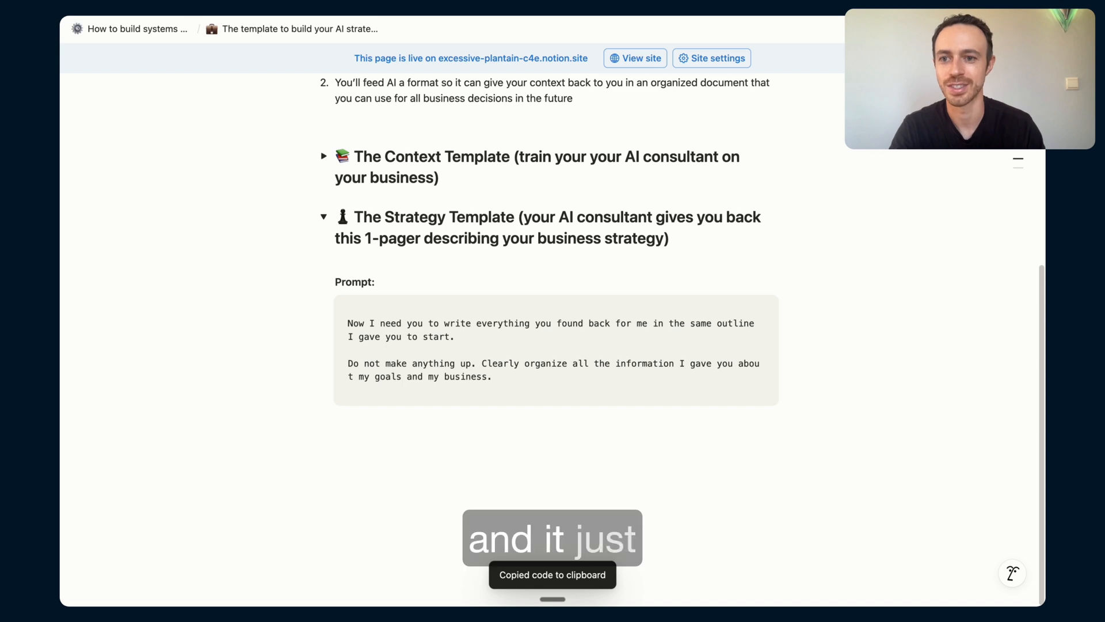
key(super+Tab)
key(super+Tab)
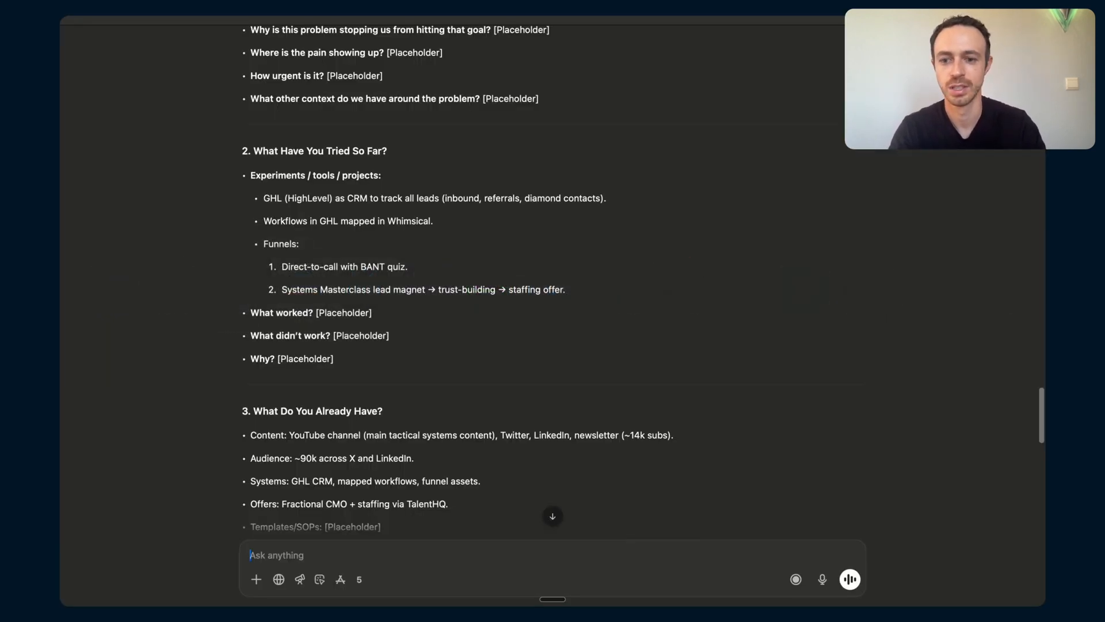
key(super+v)
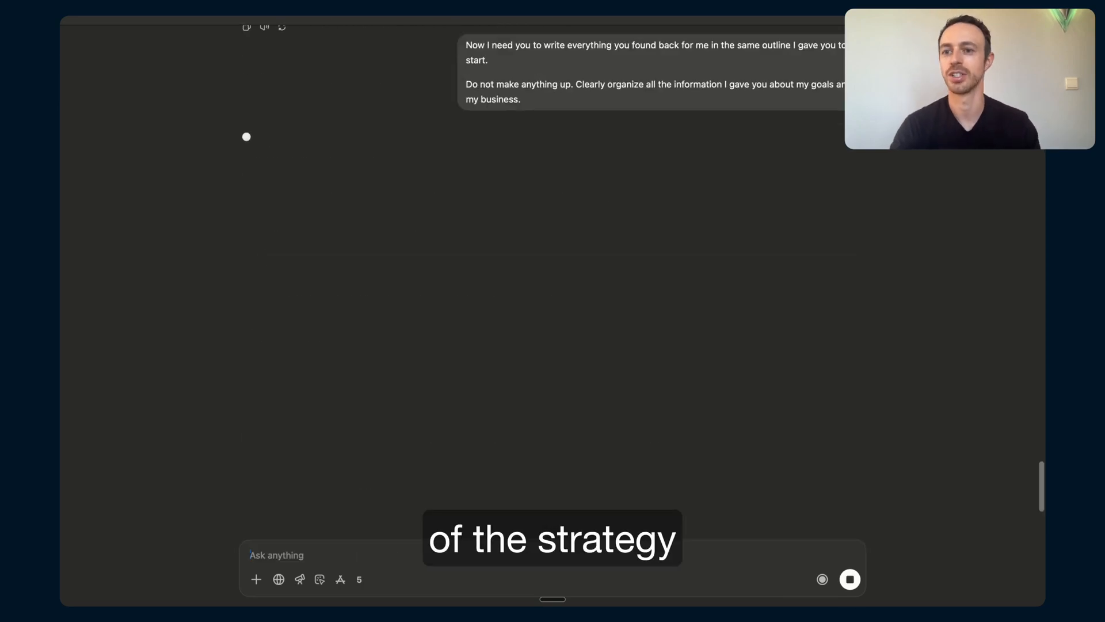